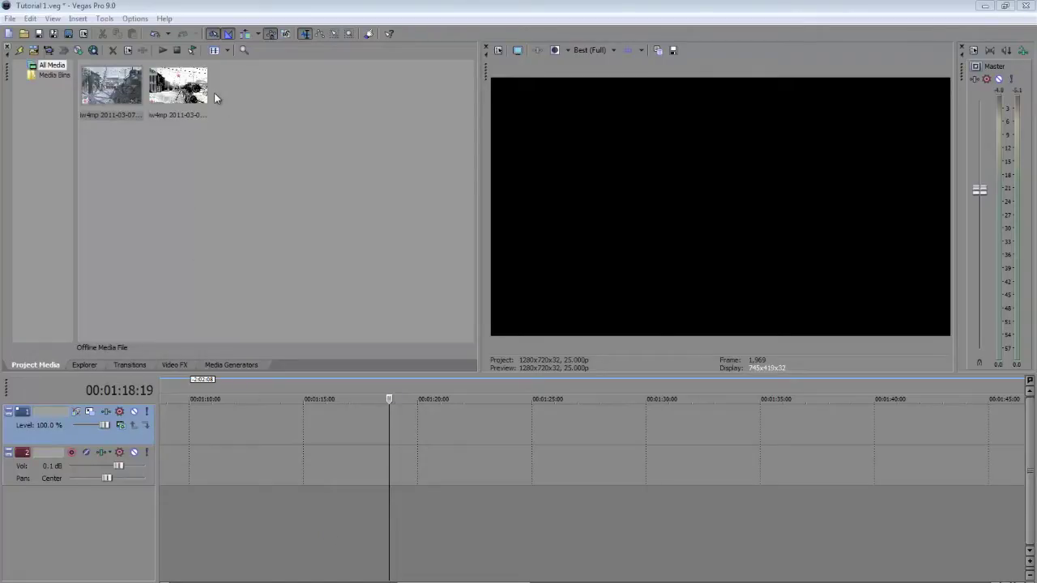
left_click(122, 100)
key("Right")
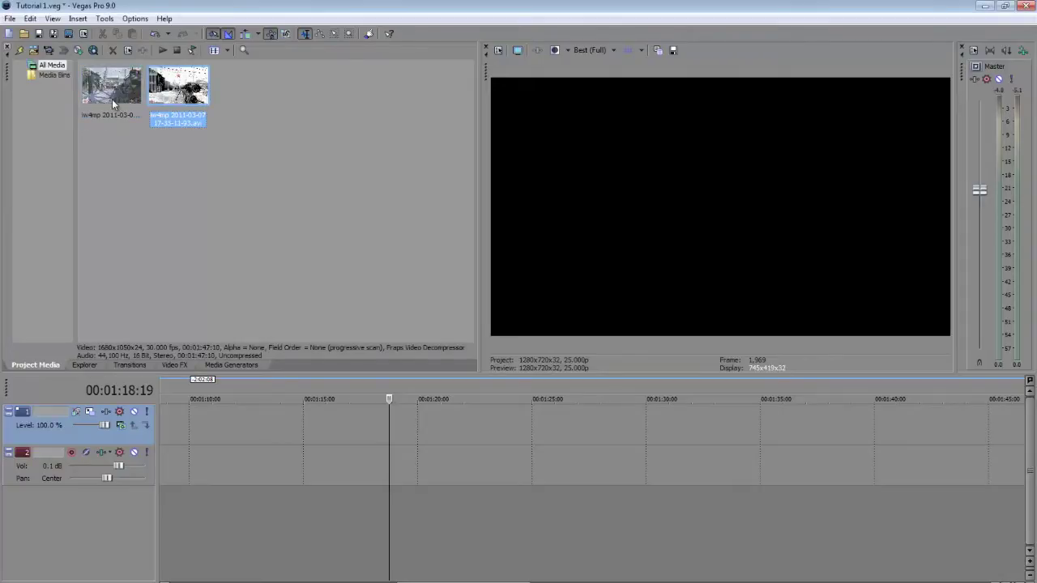
left_click(107, 101)
key("Right")
left_click(195, 214)
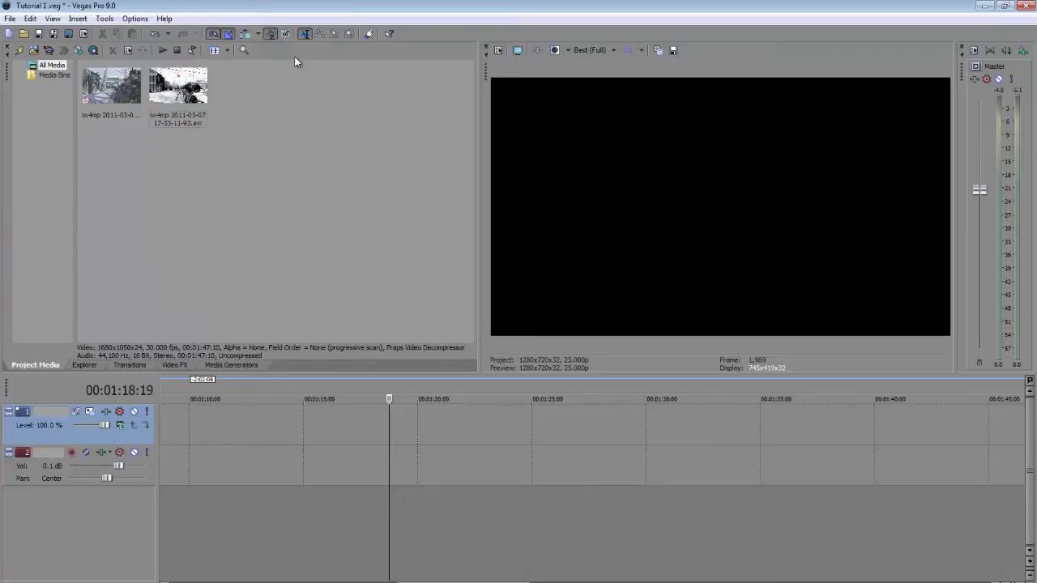
left_click_drag(185, 114, 235, 455)
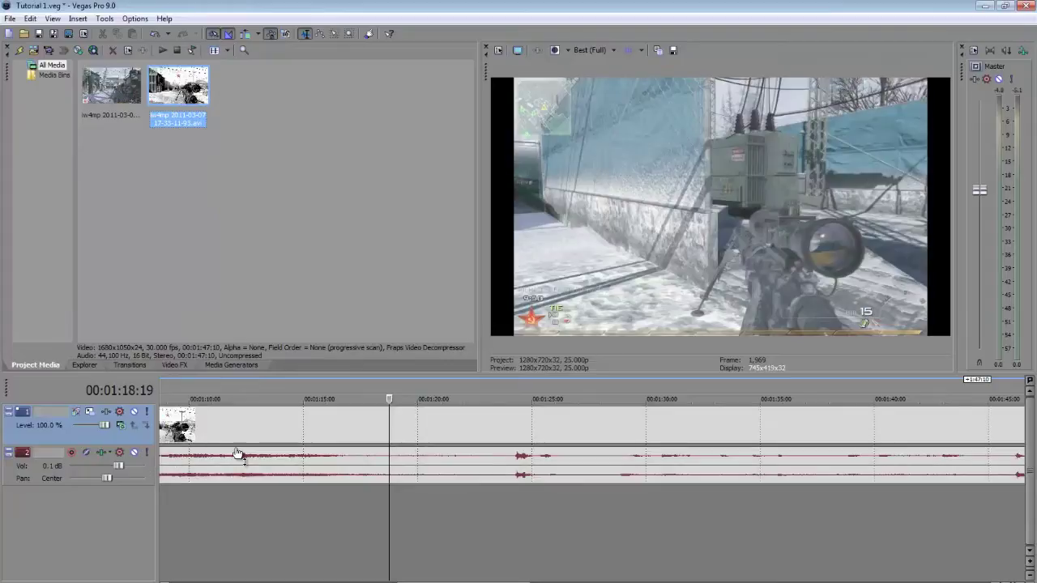
Examine how the placed clip fills the preview frame by scrubbing through its footage around 1:19
right_click(294, 427)
left_click(328, 411)
left_click(437, 264)
left_click(558, 402)
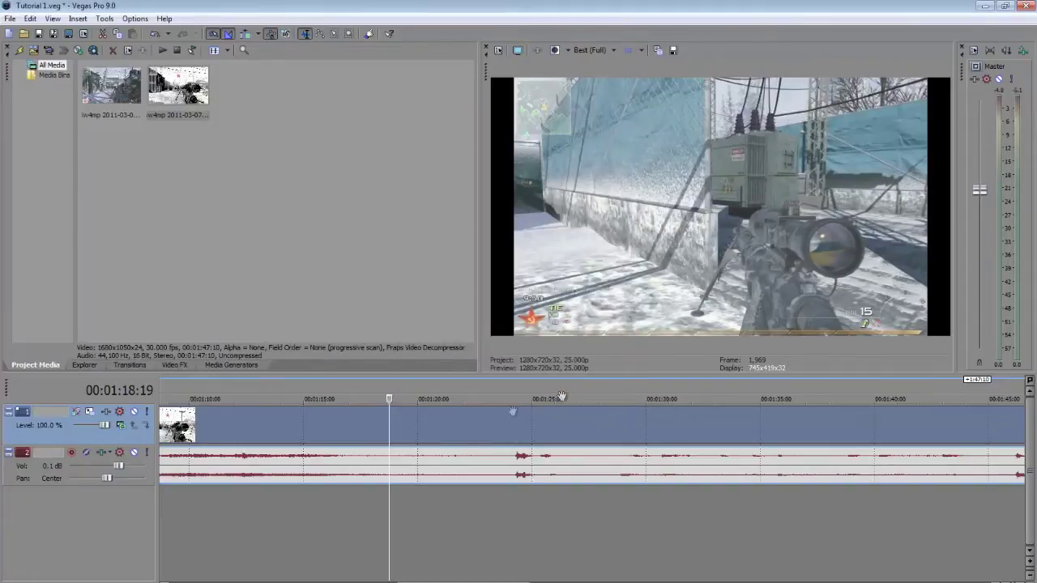
left_click(419, 428)
scroll(452, 431, "up", 1)
scroll(451, 430, "up", 1)
left_click(559, 439)
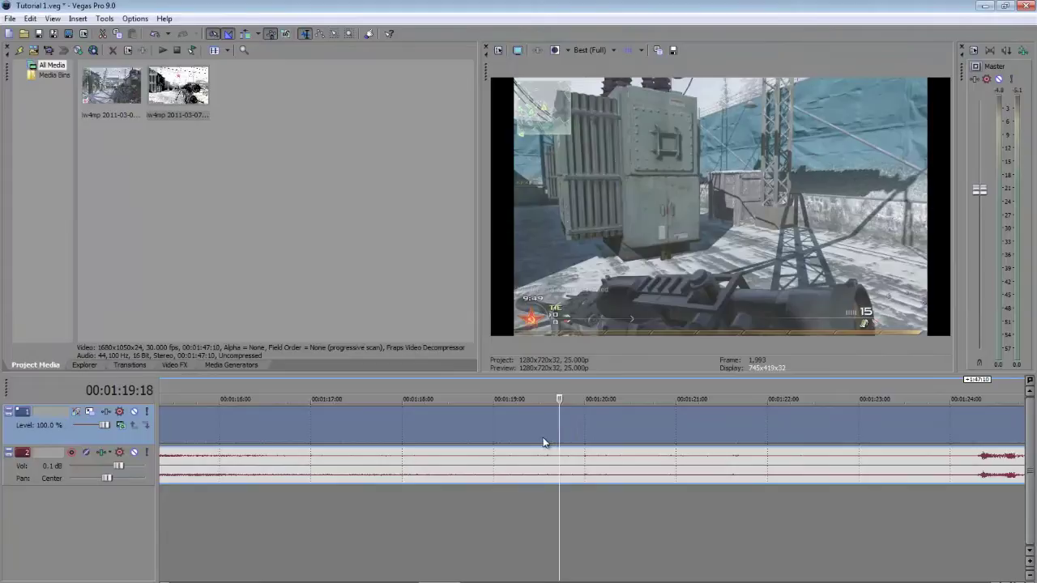
left_click(544, 440)
left_click(549, 438)
left_click(563, 438)
left_click(538, 437)
left_click(546, 429)
left_click(552, 430)
left_click(567, 428)
left_click(556, 429)
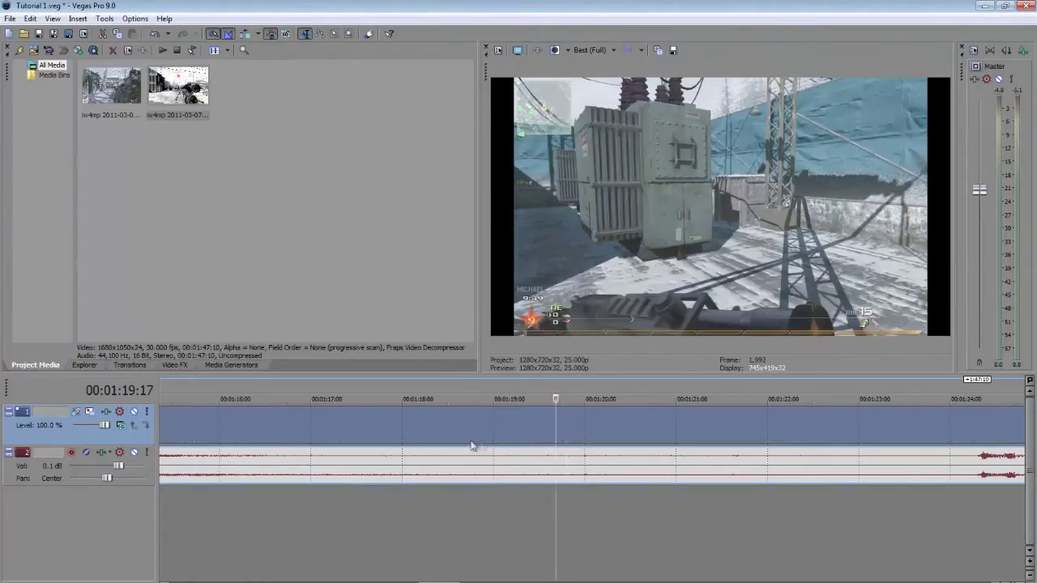
Open the video event's Pan/Crop settings and apply the MW2 preset
scroll(473, 446, "down", 6)
right_click(498, 424)
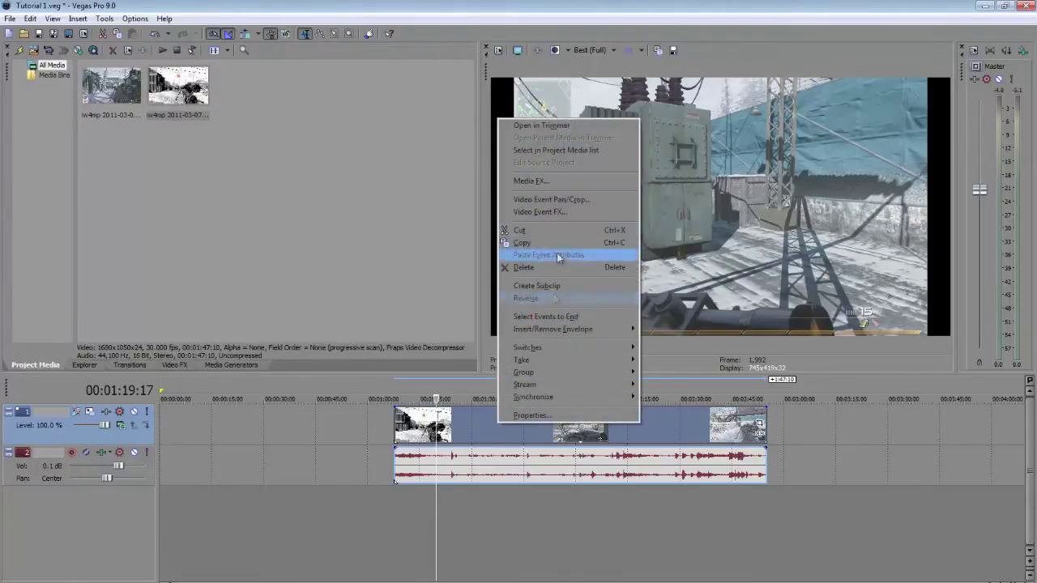
left_click(564, 199)
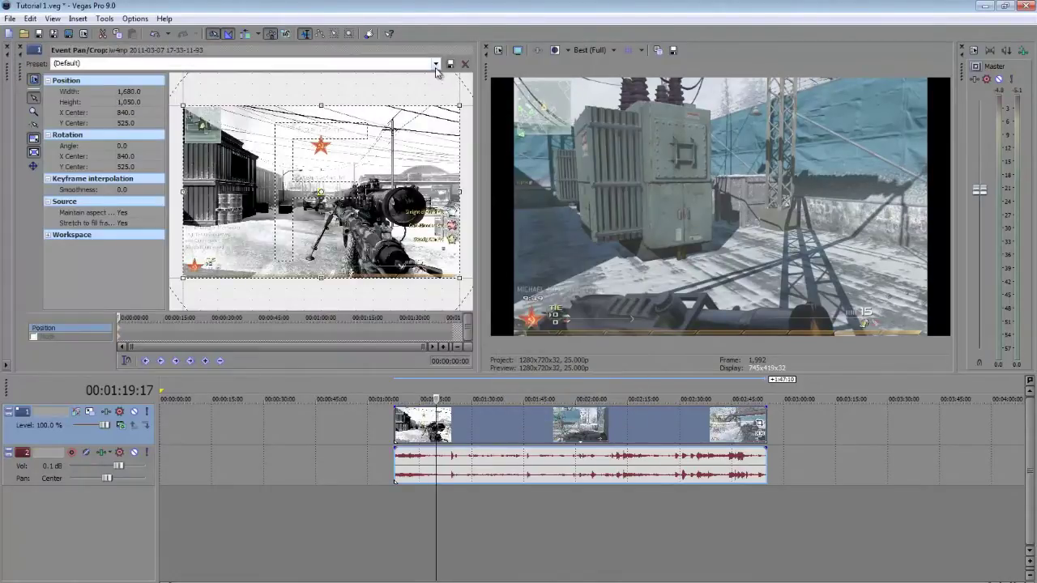
left_click(435, 64)
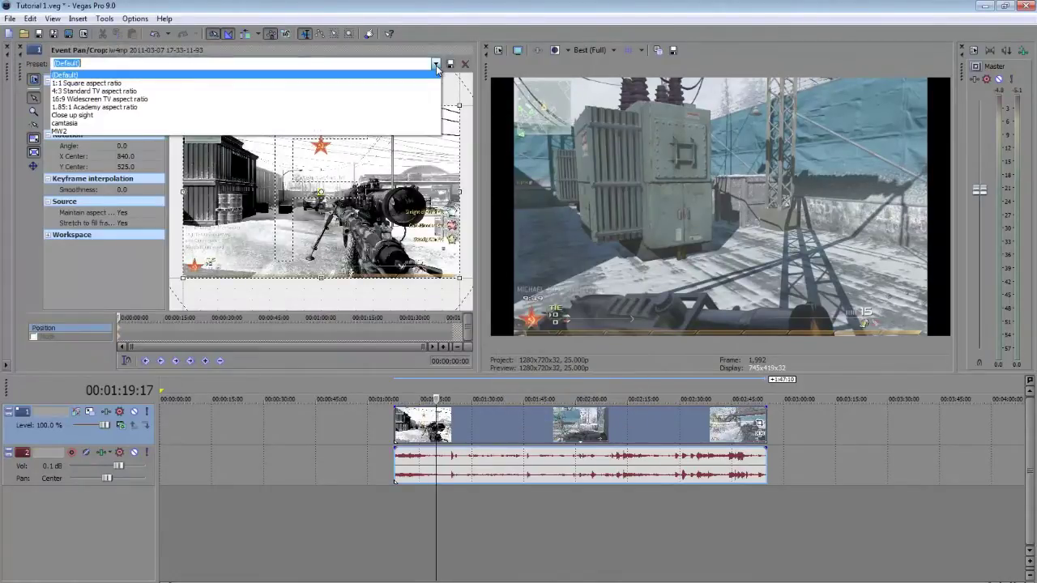
left_click(376, 132)
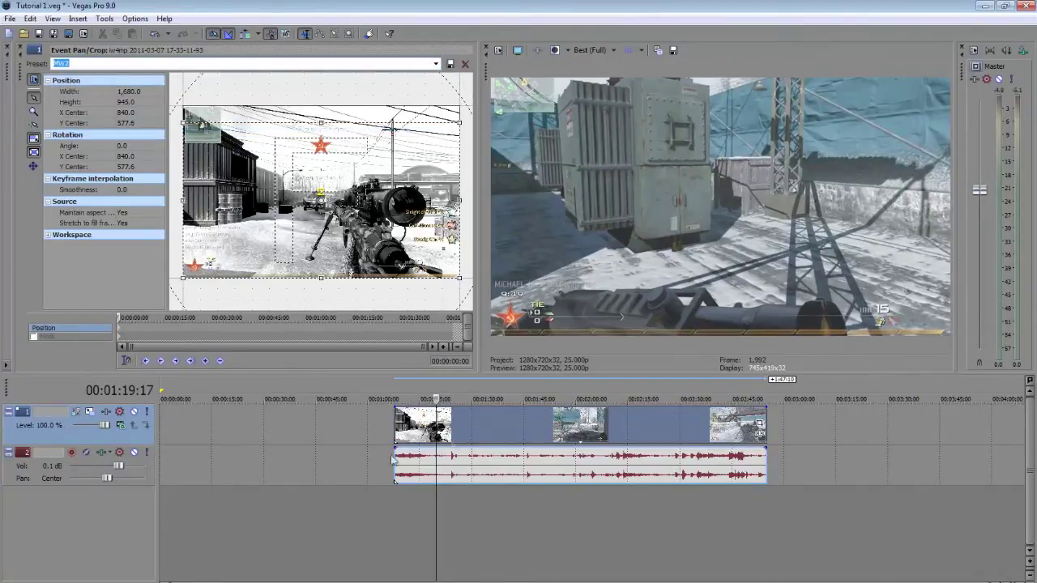
Try the 16:9 Widescreen TV aspect ratio crop preset, return to the MW2 preset, and close the Pan/Crop settings
left_click(436, 64)
left_click(426, 99)
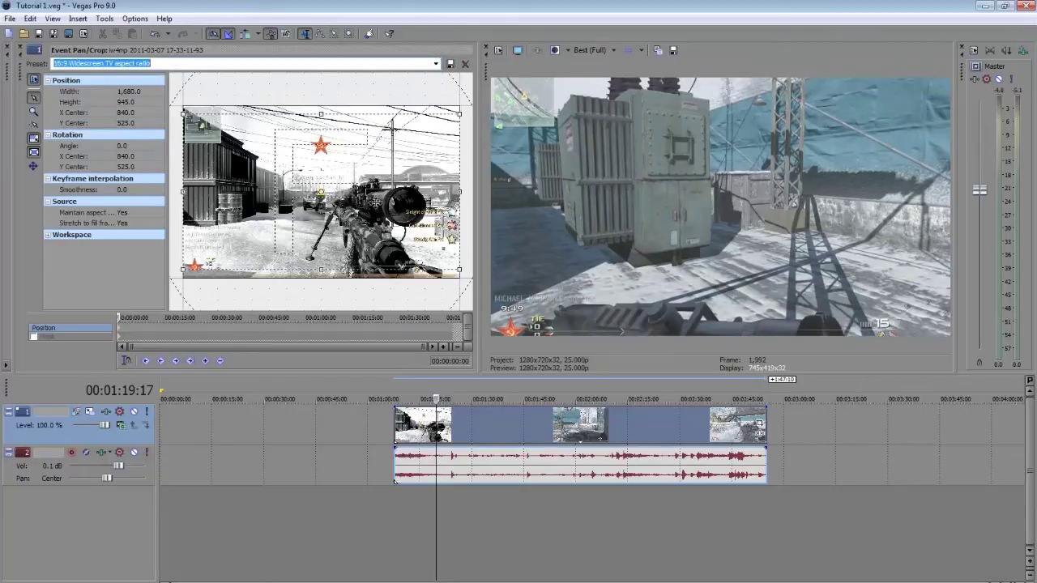
left_click(436, 64)
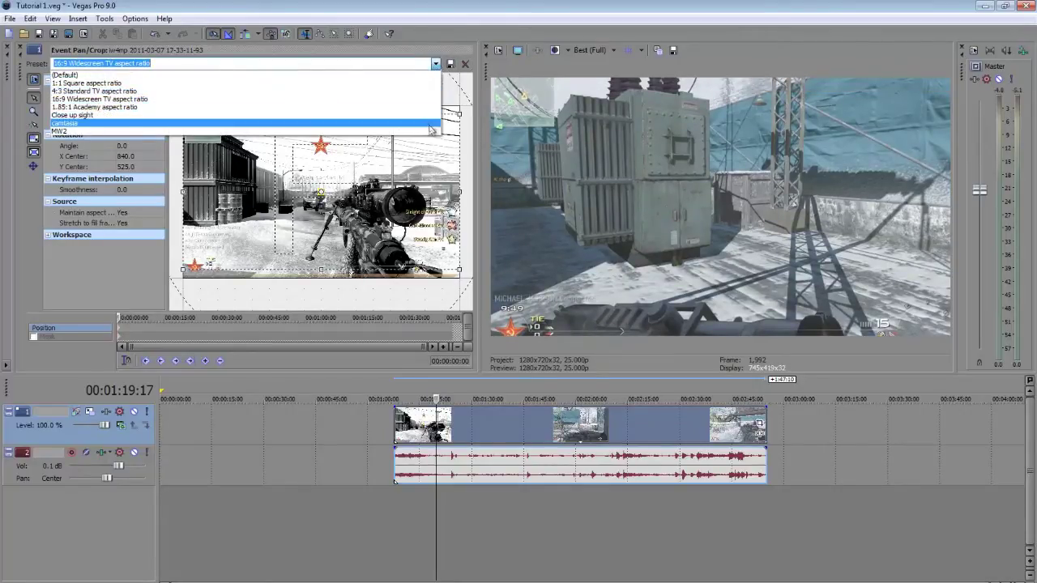
left_click(274, 132)
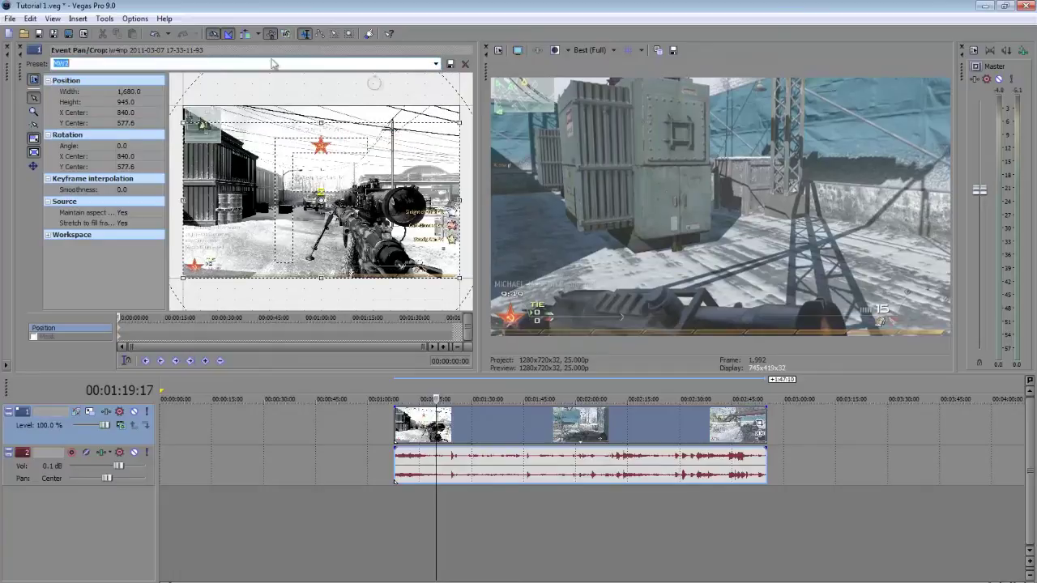
left_click(20, 48)
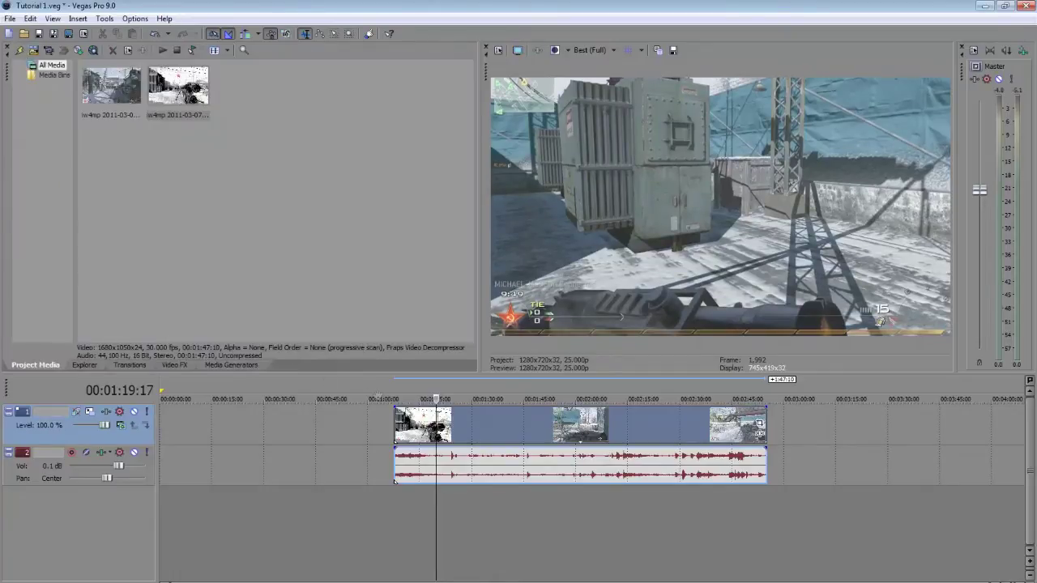
Search the clip's footage and audio waveform for the sniper shots, up to about 2:33
left_click(484, 436)
left_click(573, 436)
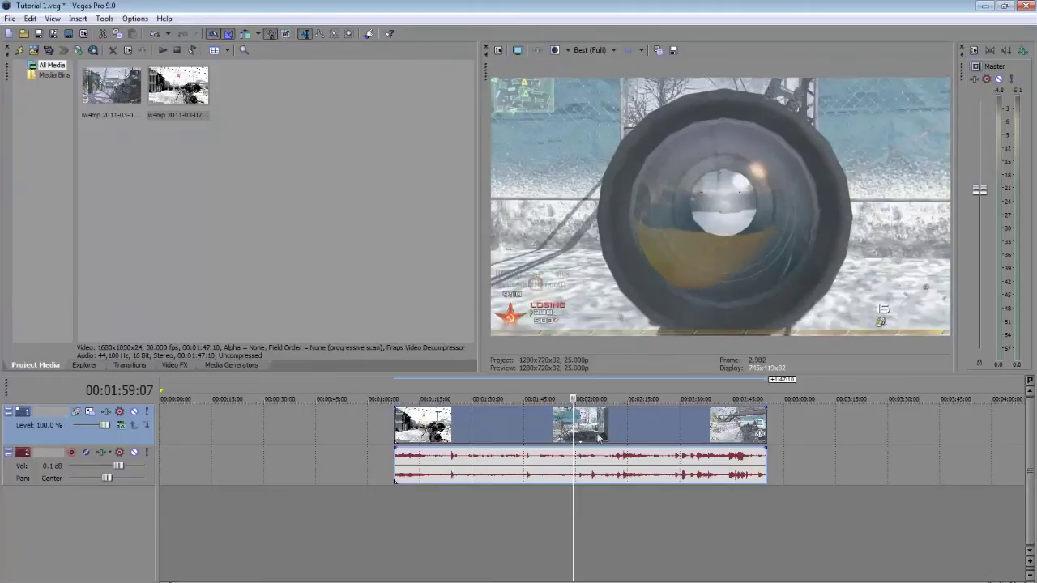
left_click(612, 436)
left_click(625, 434)
left_click(661, 433)
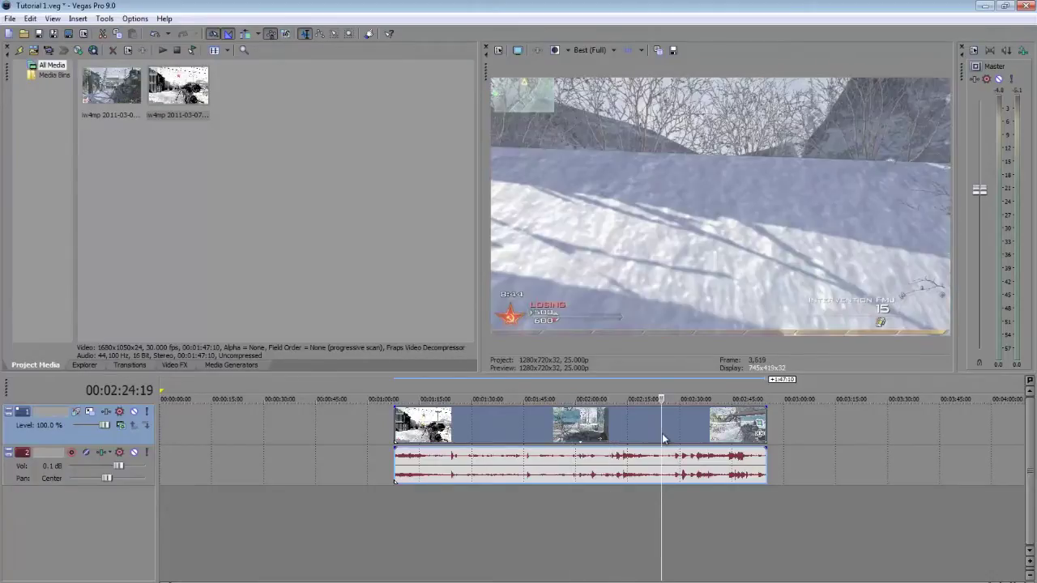
left_click(672, 435)
scroll(675, 434, "up", 5)
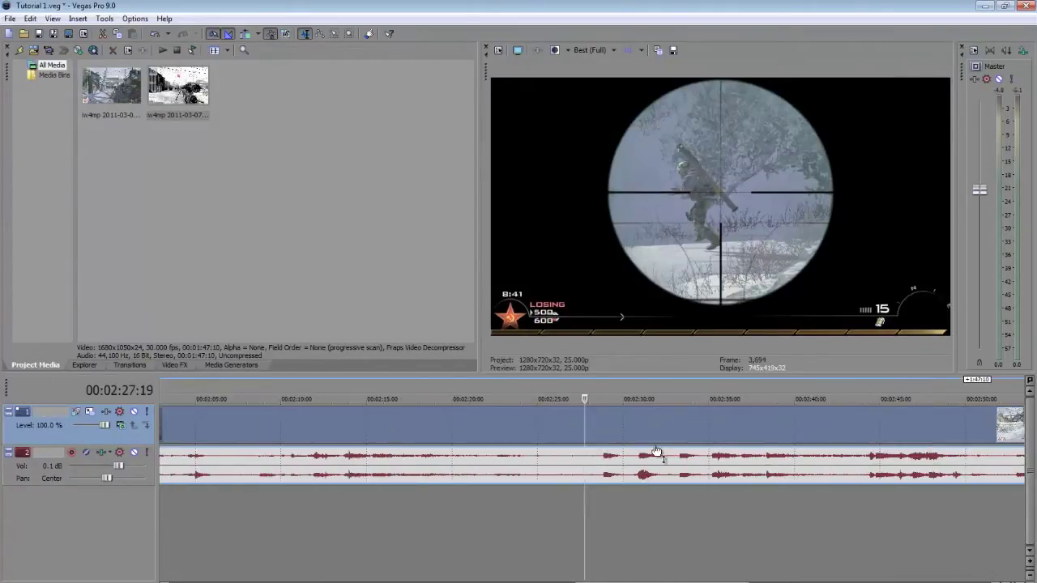
left_click(657, 436)
left_click(691, 431)
left_click(716, 432)
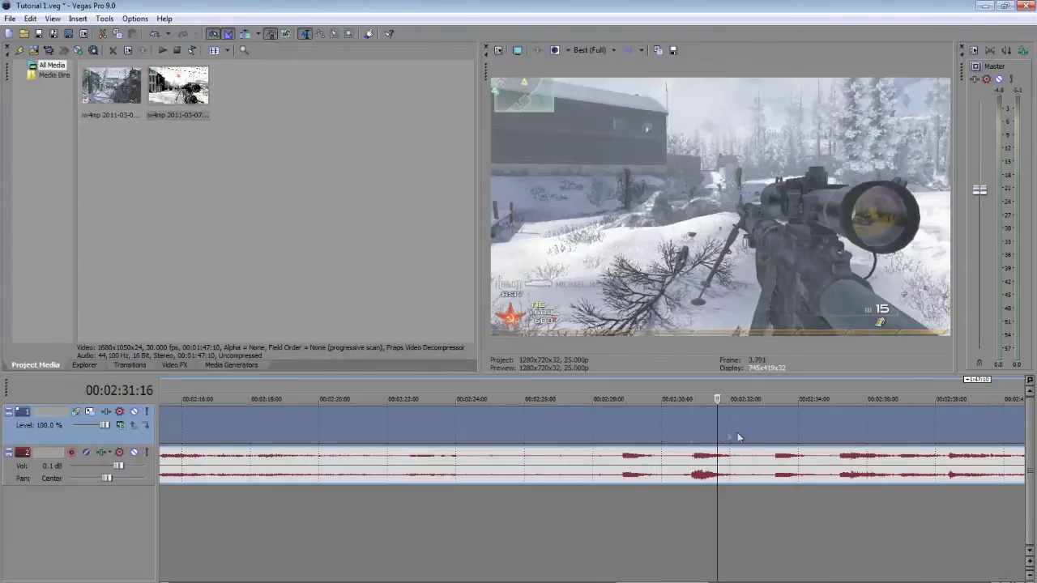
left_click(741, 434)
scroll(666, 474, "up", 4)
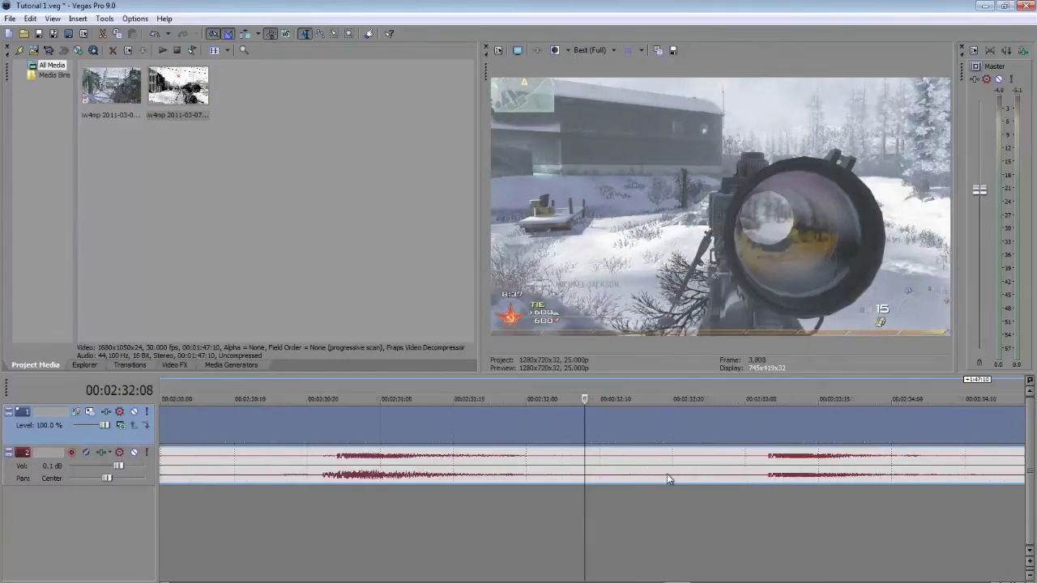
left_click(629, 472)
left_click(665, 464)
left_click(746, 463)
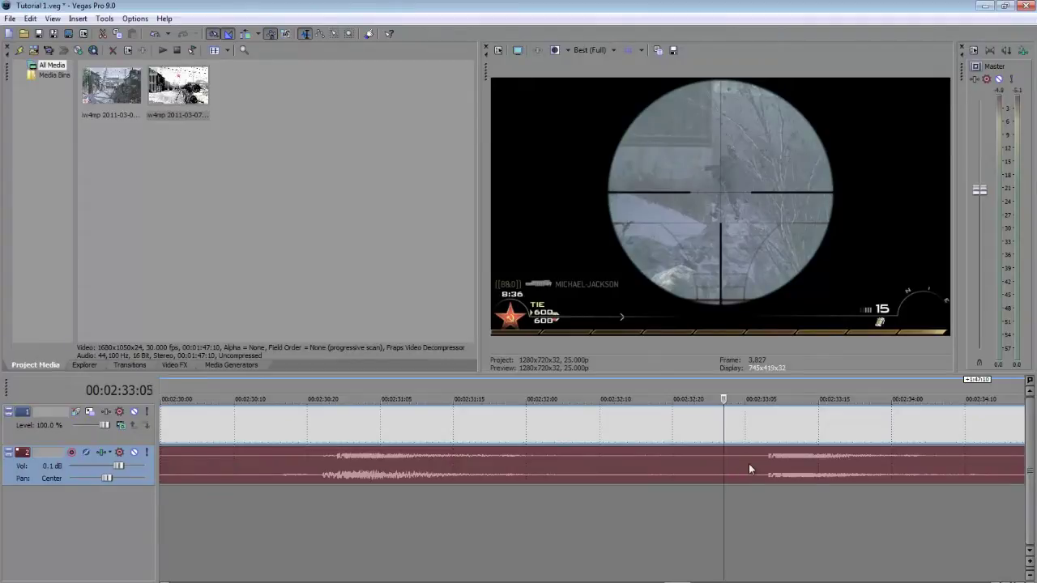
left_click(783, 470)
left_click(832, 466)
scroll(853, 466, "down", 3)
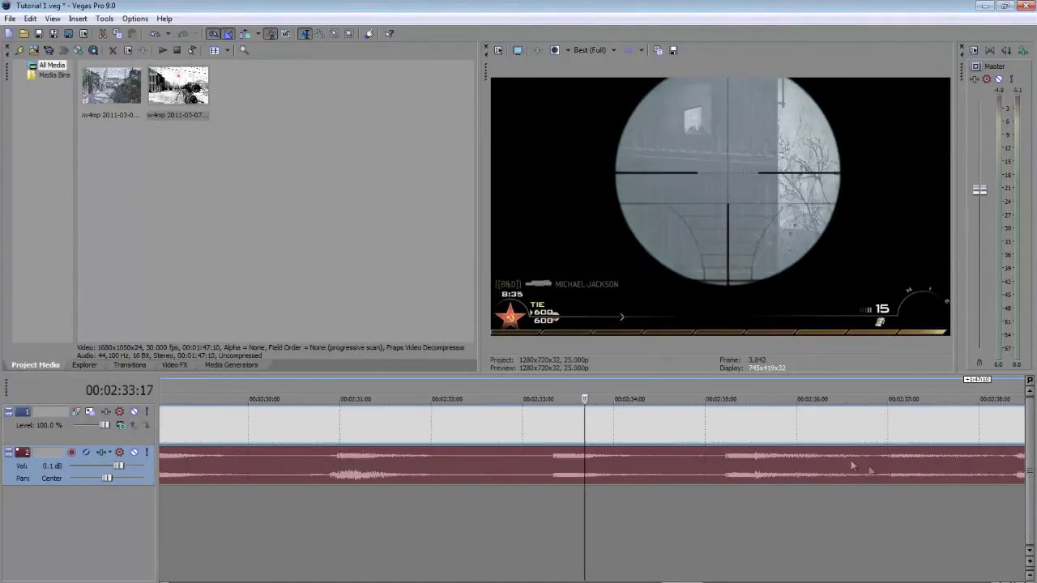
Split the clip at 00:02:35:11 and delete the part before the cut
left_click(650, 475)
left_click(695, 472)
scroll(726, 466, "up", 3)
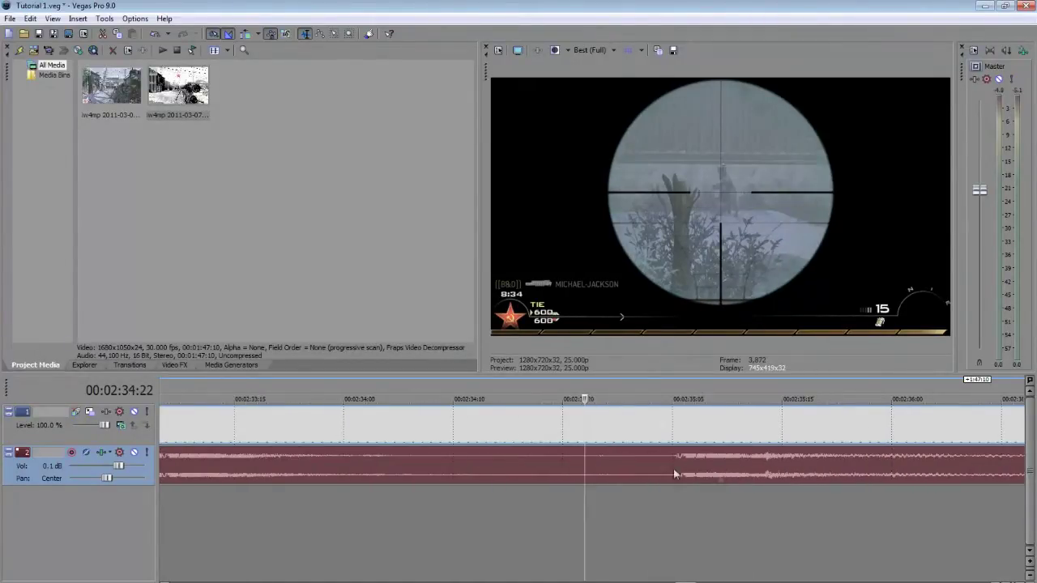
left_click(641, 474)
left_click(662, 473)
left_click(699, 472)
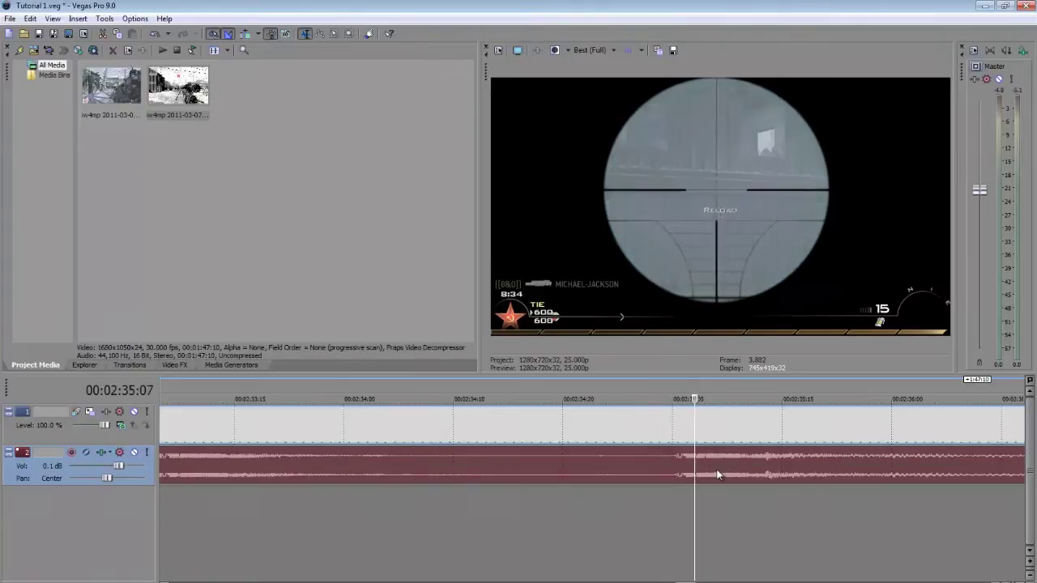
left_click(716, 470)
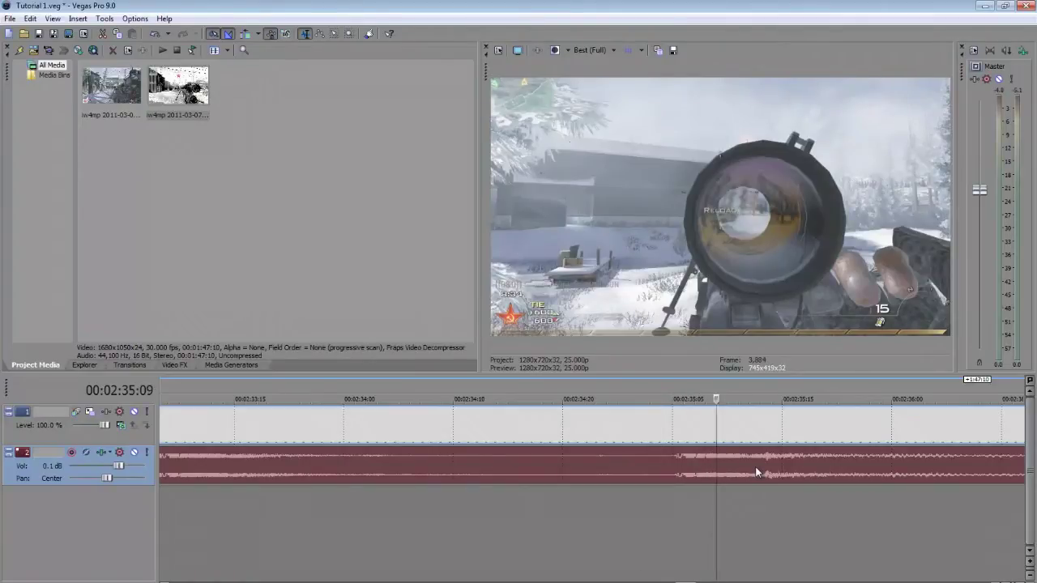
left_click(759, 472)
left_click(738, 473)
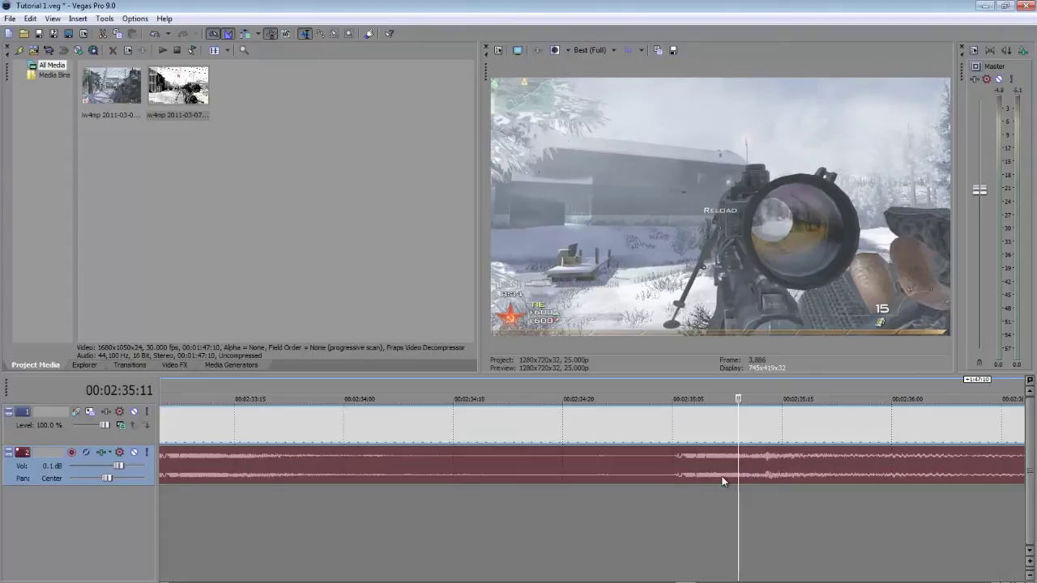
key("s")
left_click(670, 472)
key("Delete")
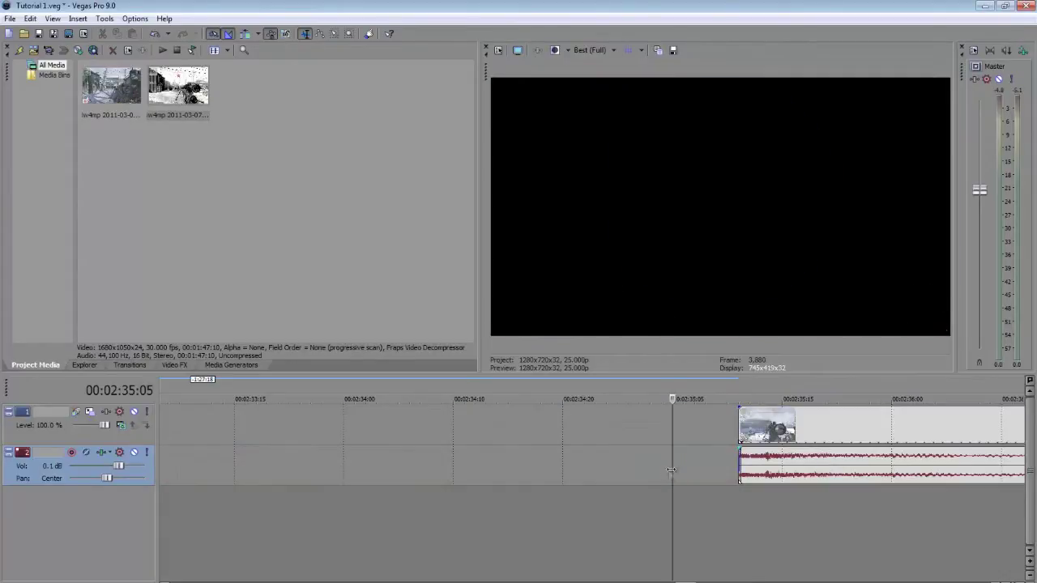
Move the remaining video and audio clip to the very start of the timeline
scroll(695, 468, "down", 2)
scroll(696, 468, "down", 1)
left_click_drag(669, 438, 3, 432)
scroll(459, 523, "down", 5)
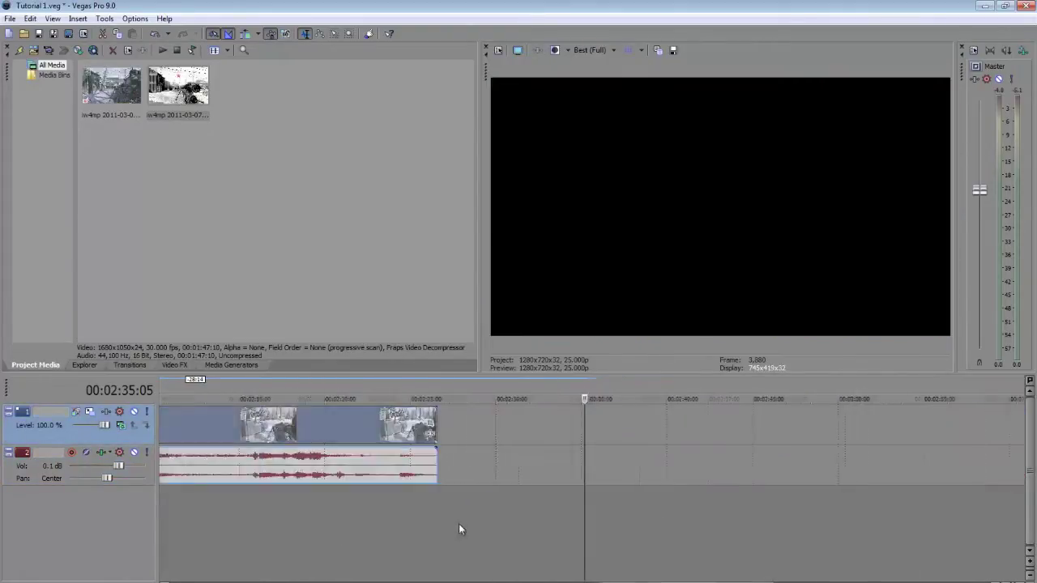
left_click_drag(330, 448, 60, 427)
left_click_drag(253, 432, 118, 456)
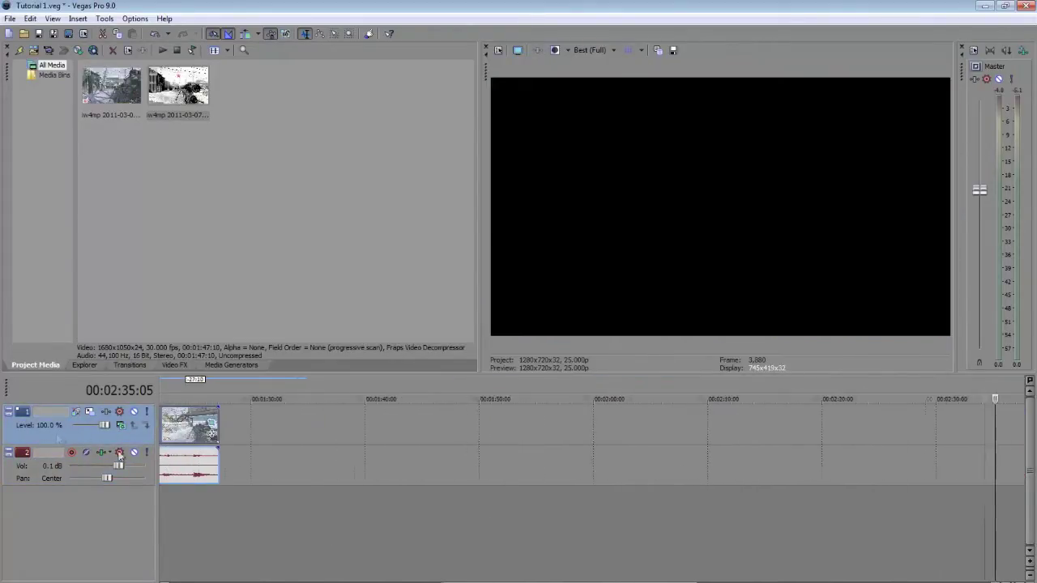
left_click_drag(567, 582, 389, 582)
scroll(688, 432, "down", 2)
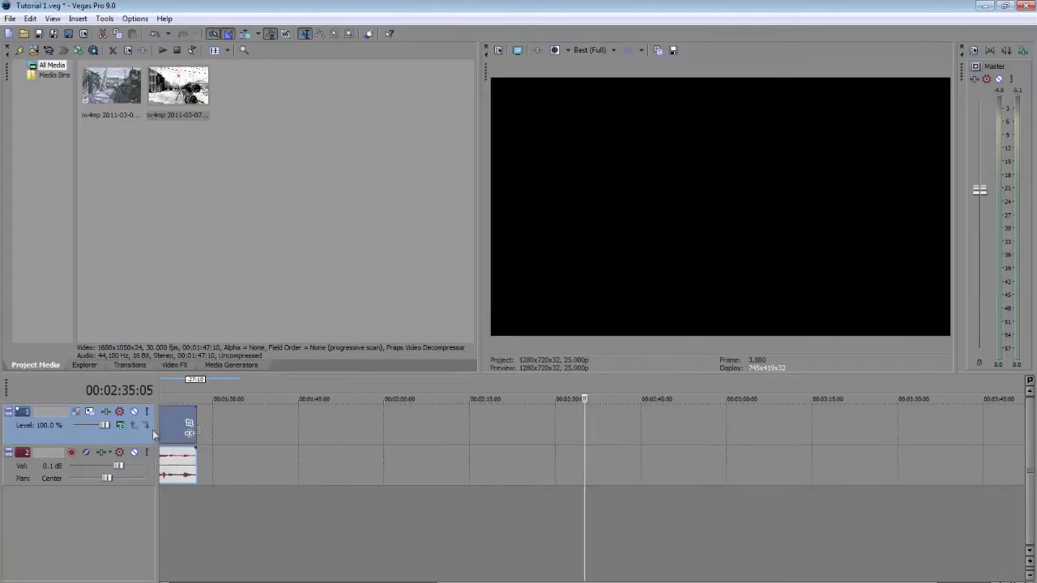
left_click_drag(559, 582, 293, 582)
left_click_drag(579, 435, 120, 427)
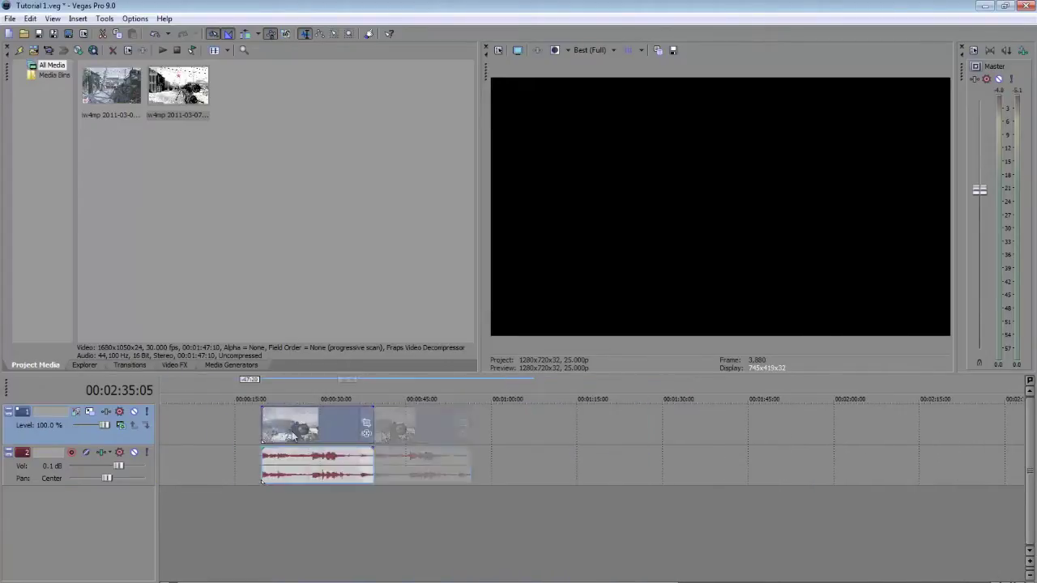
Split the clip at 00:00:07:16 and delete the part after the cut
left_click(196, 431)
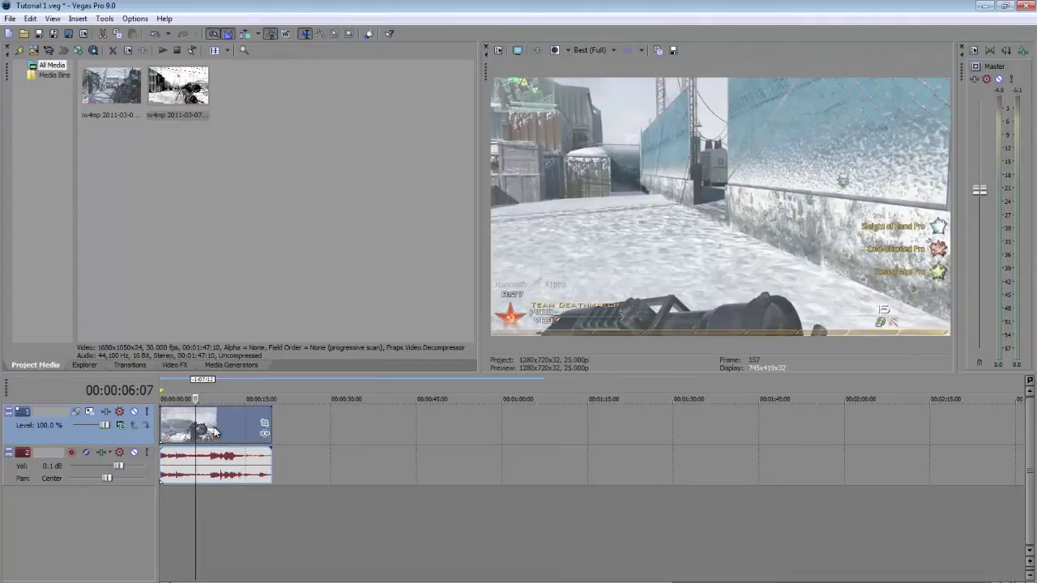
left_click(204, 431)
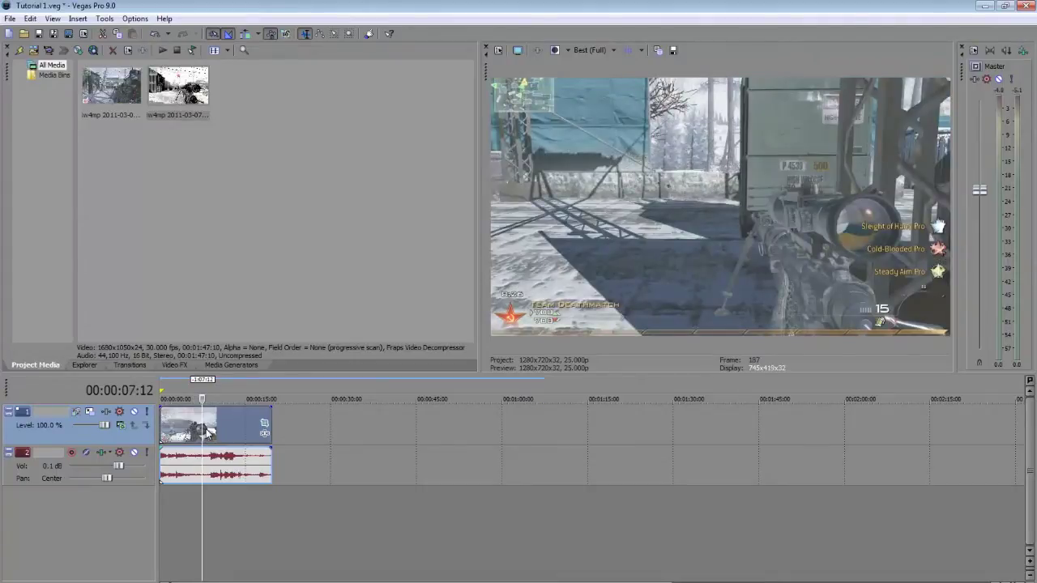
scroll(212, 437, "up", 4)
left_click(334, 436)
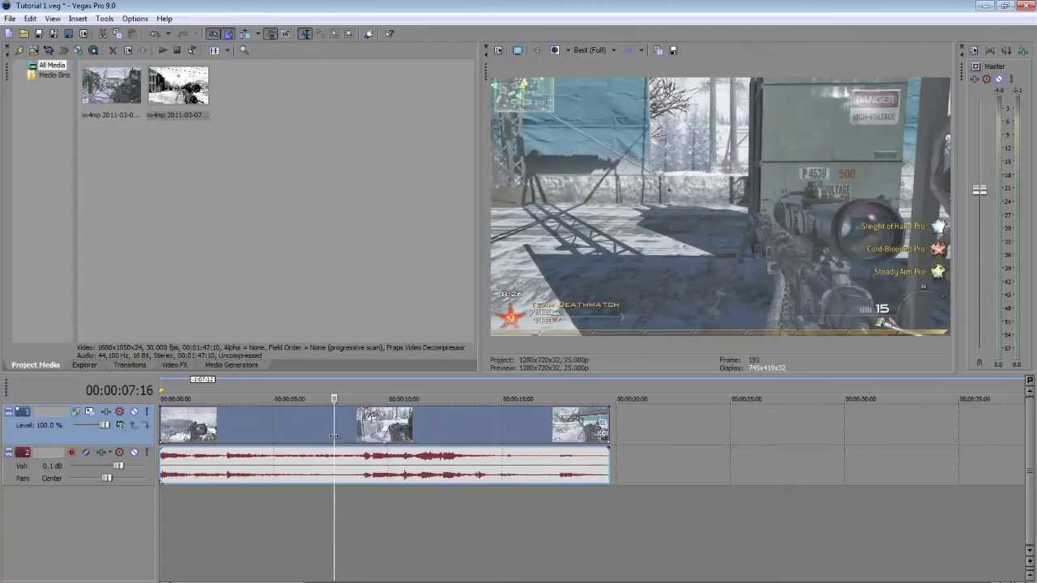
key("s")
left_click(394, 438)
key("Delete")
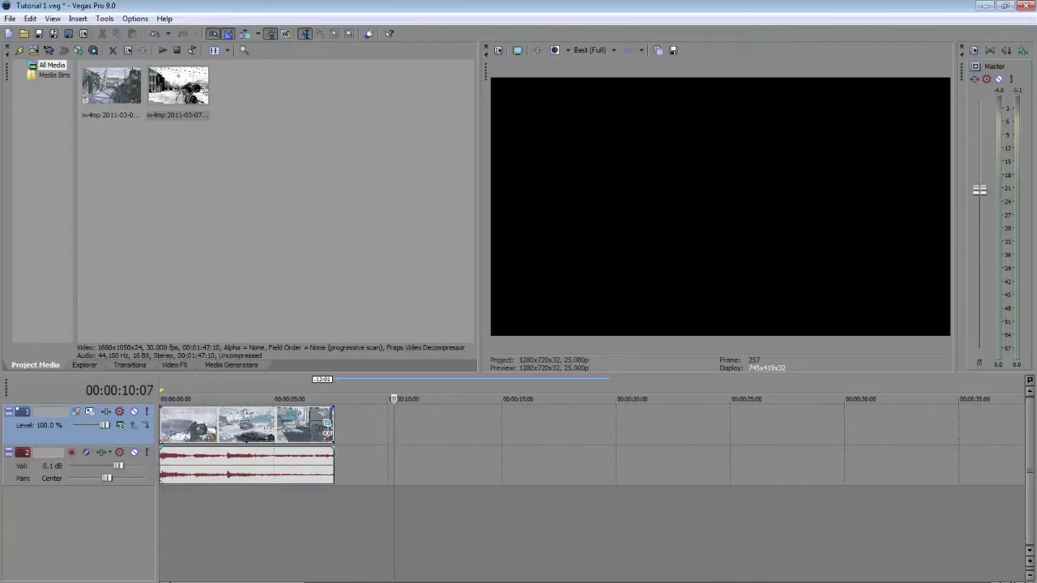
key("shift+space")
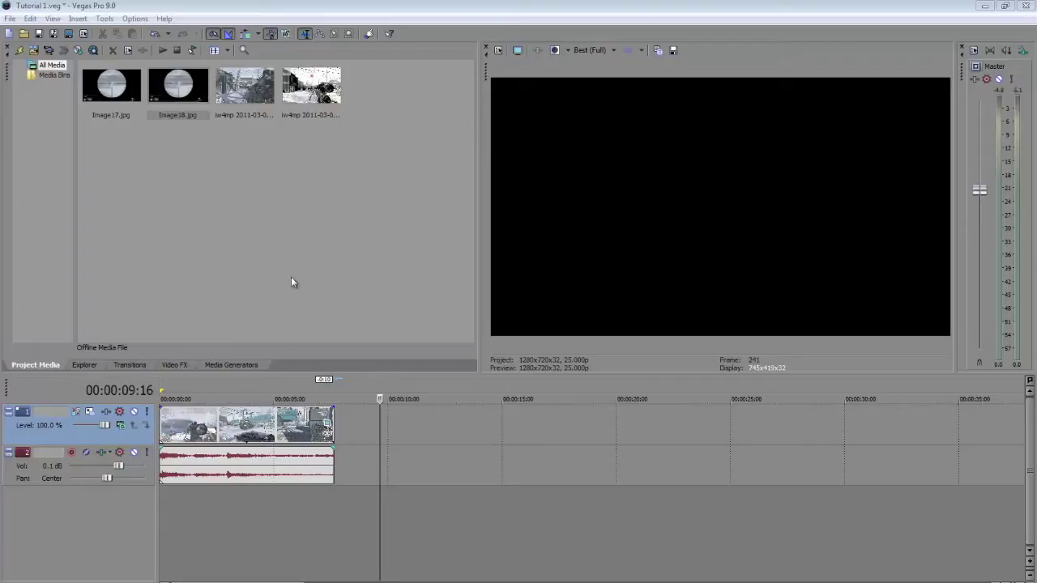
left_click_drag(255, 93, 417, 429)
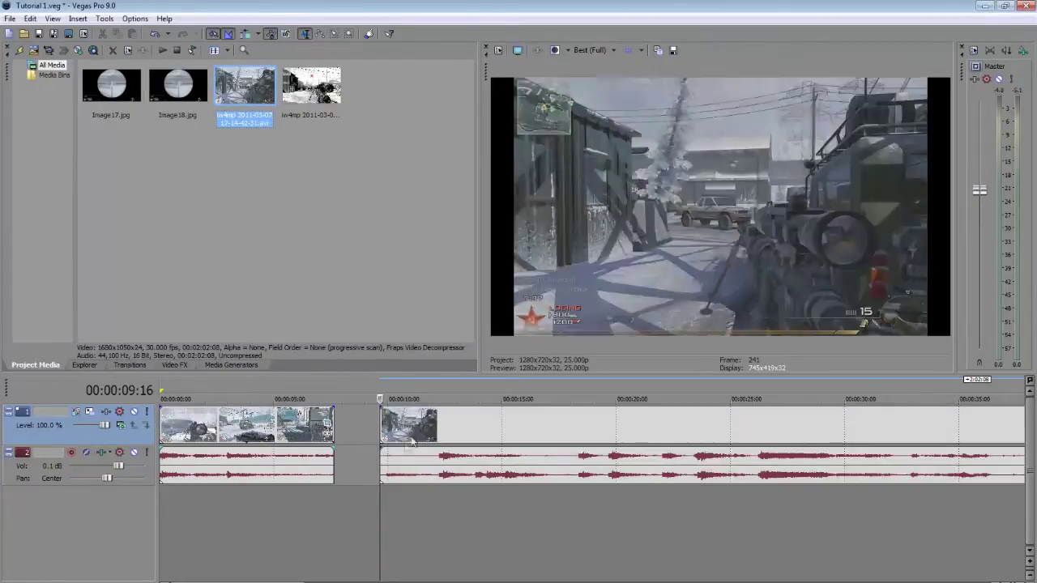
right_click(422, 423)
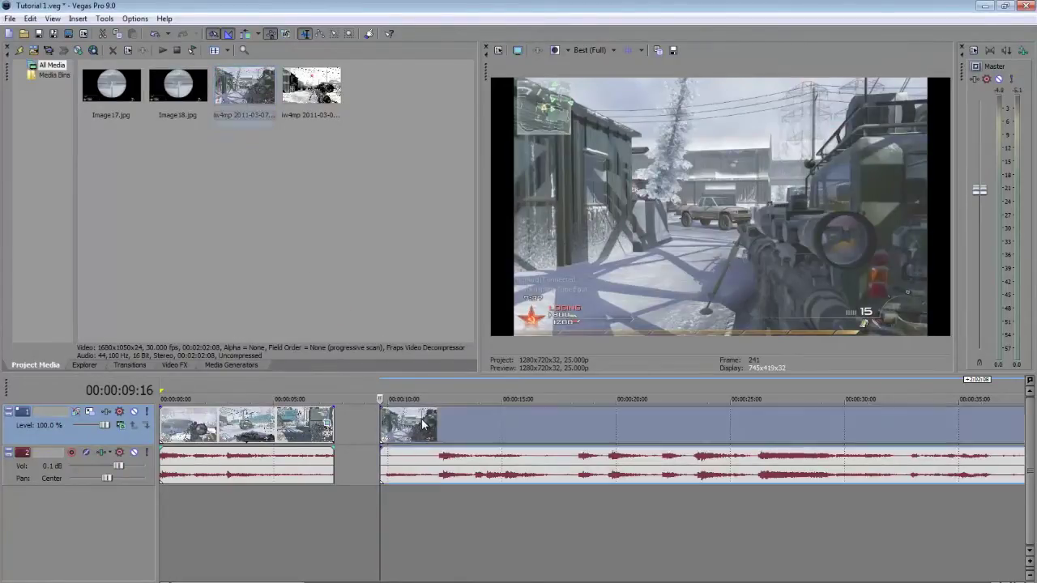
left_click(448, 412)
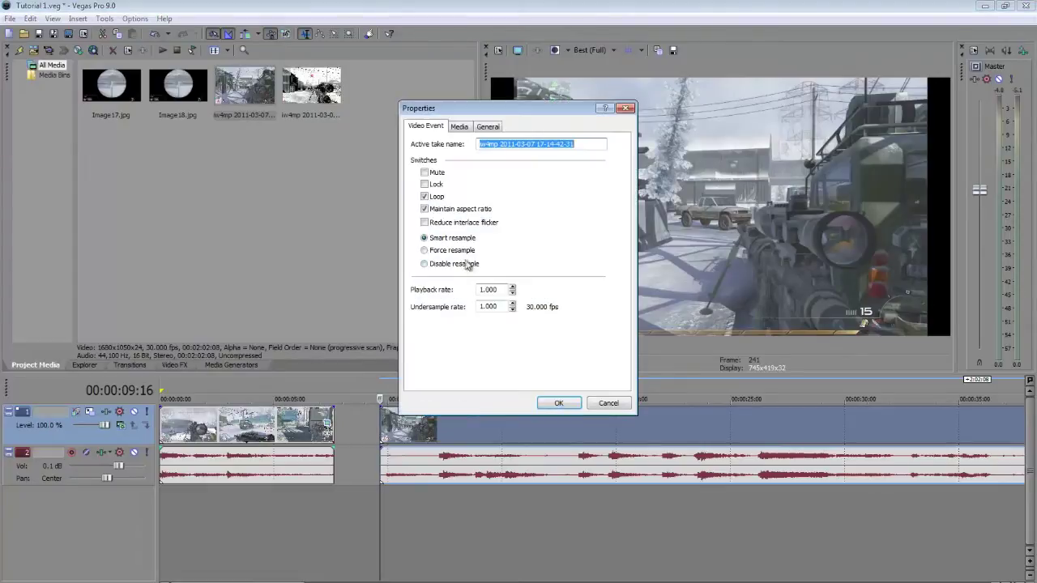
left_click(467, 263)
left_click(558, 405)
Crop the newly placed clip to fill the frame with the MW2 pan/crop preset
right_click(457, 423)
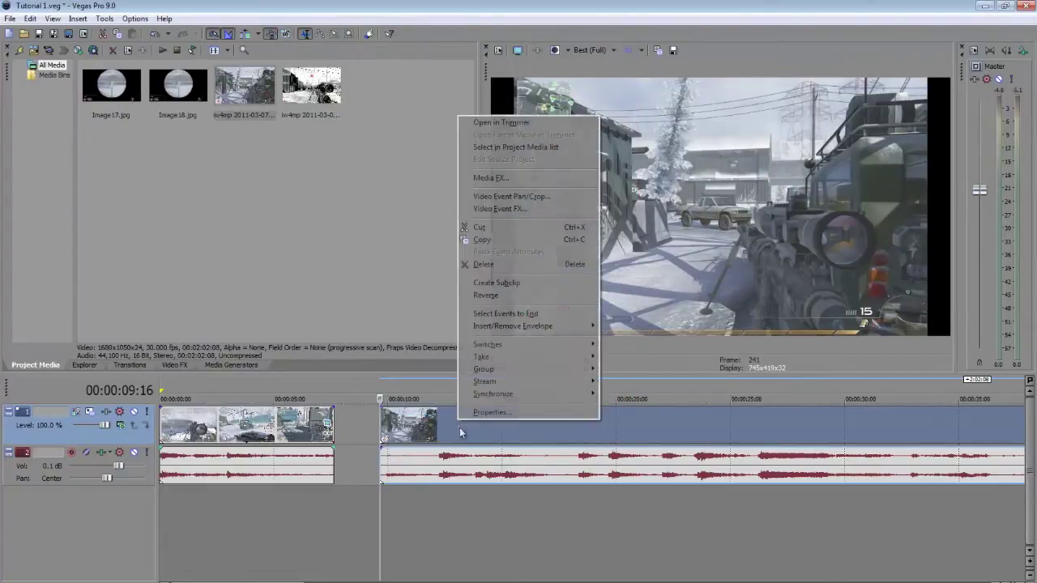
left_click(520, 199)
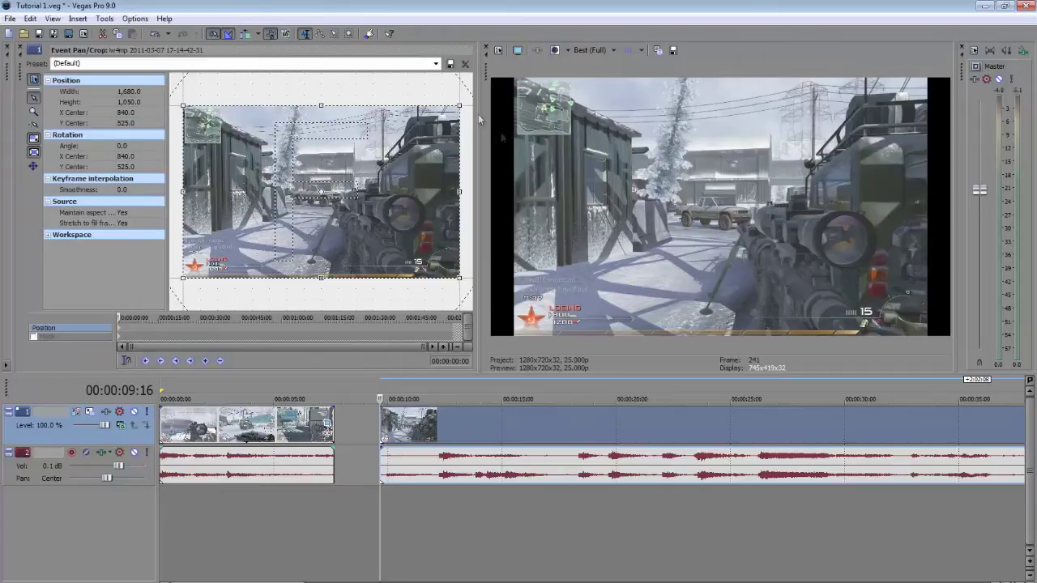
left_click(436, 63)
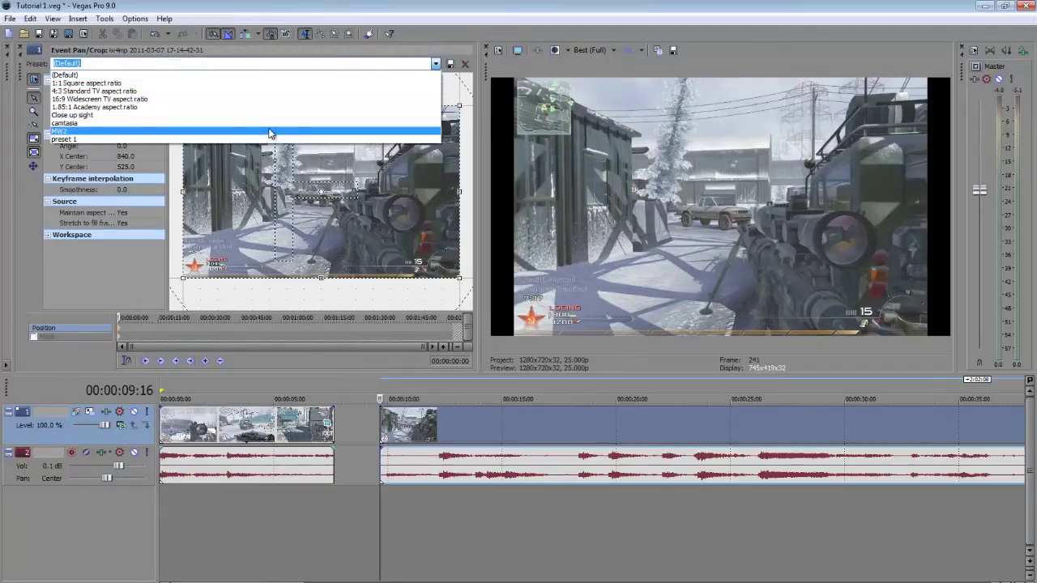
left_click(270, 132)
left_click(10, 46)
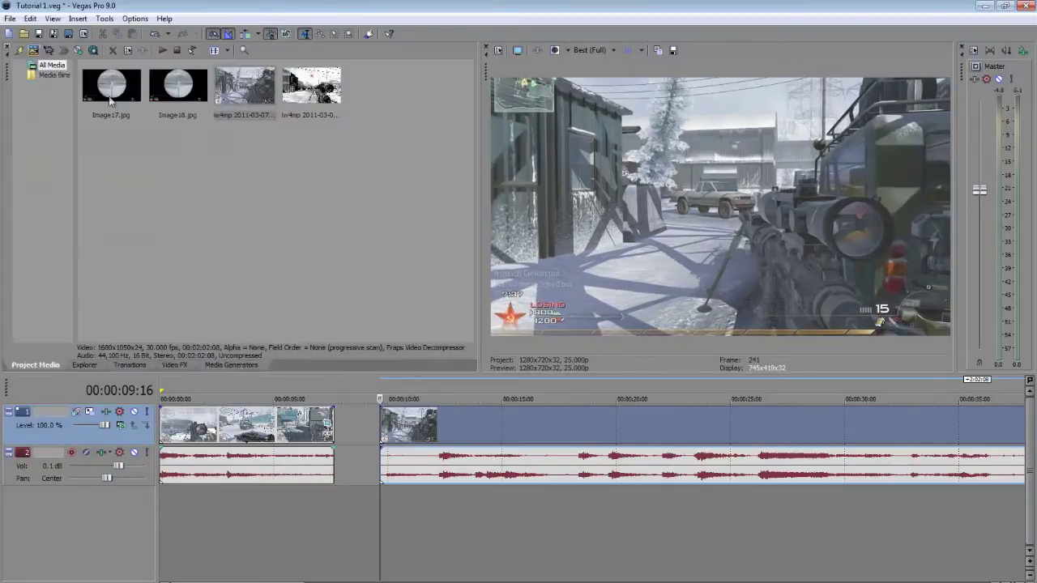
Tighten the clip's crop to about 1,440 by 810, shift it upward, and save it as the pan/crop preset "preset 1 film"
right_click(510, 421)
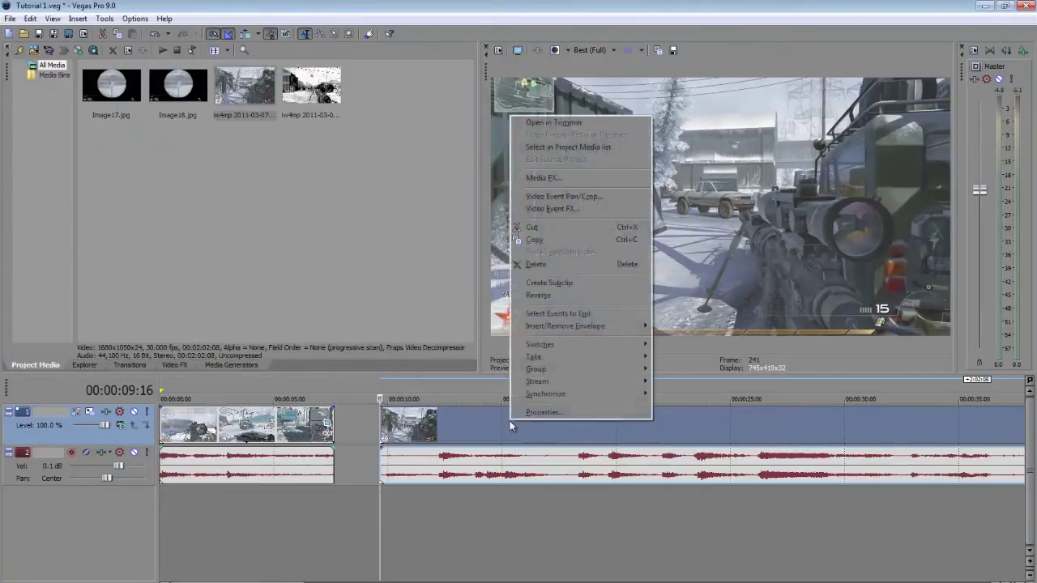
left_click(625, 198)
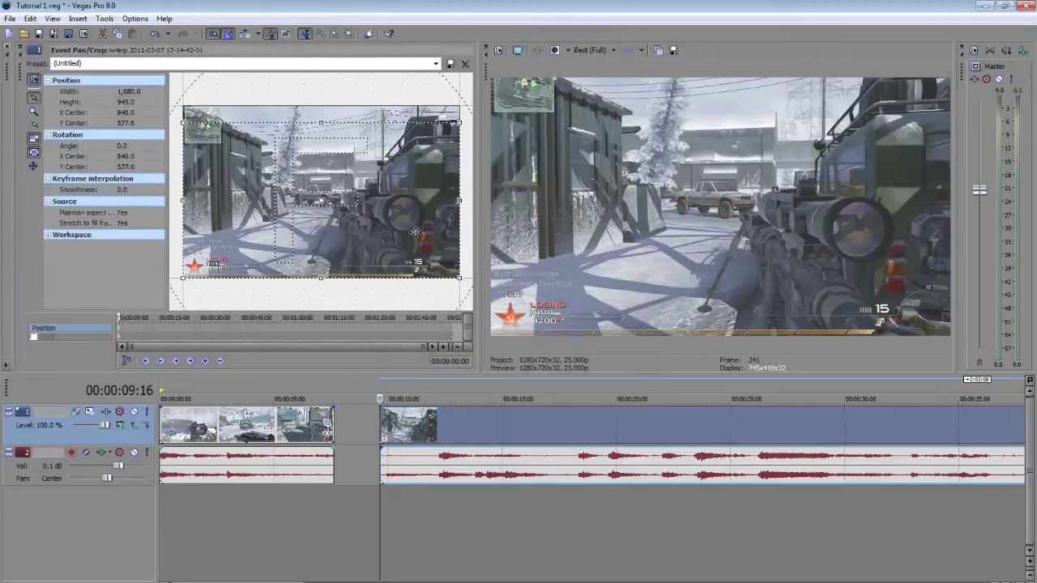
left_click_drag(183, 122, 203, 135)
left_click_drag(290, 187, 304, 160)
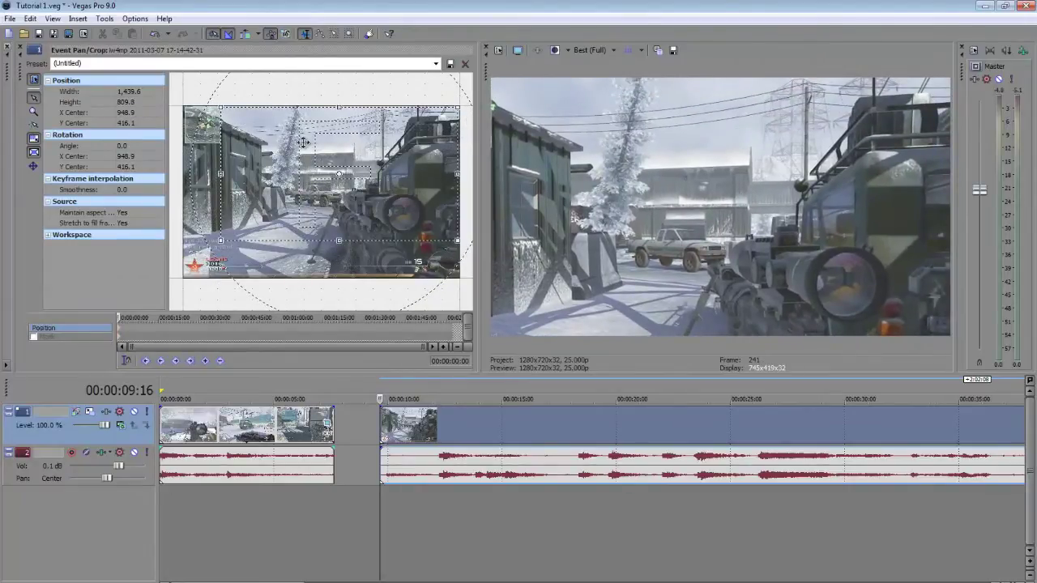
left_click(376, 62)
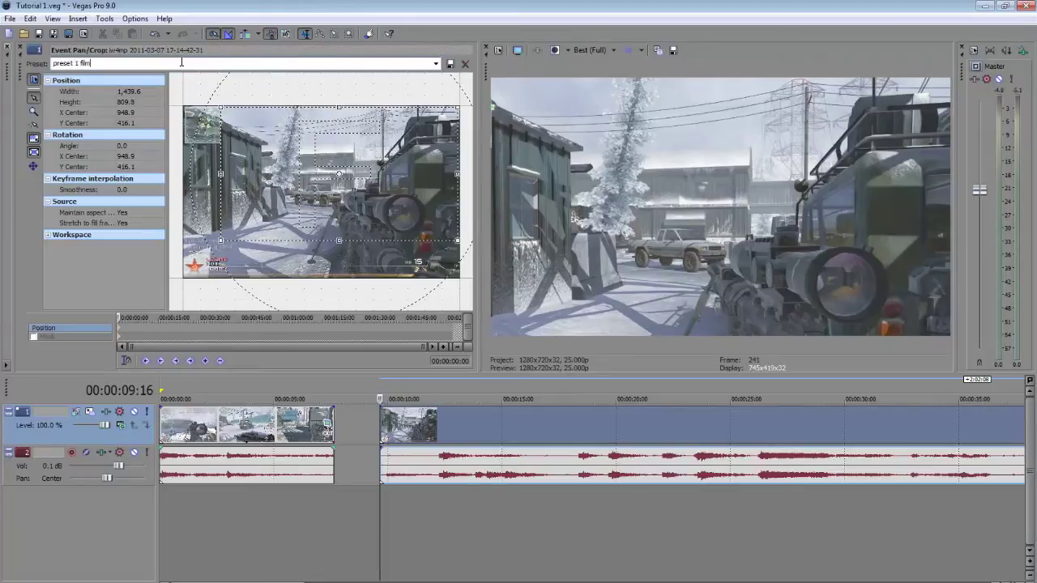
left_click(452, 65)
left_click(22, 47)
Examine the tighter crop at several points of the clip, between about 00:00:11:14 and 00:00:21:14
left_click(473, 420)
left_click(552, 420)
left_click(651, 419)
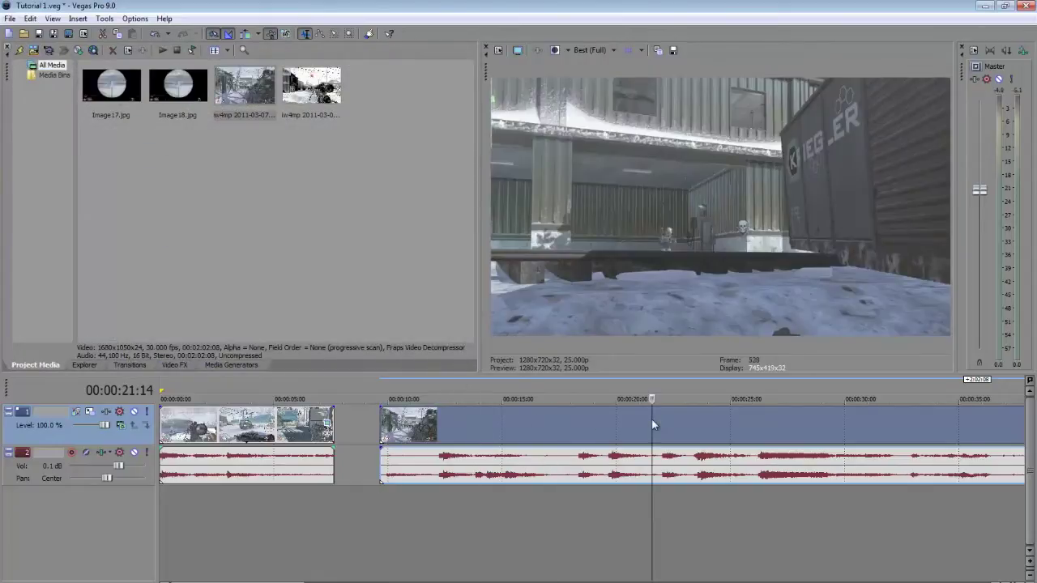
left_click(494, 418)
left_click(424, 421)
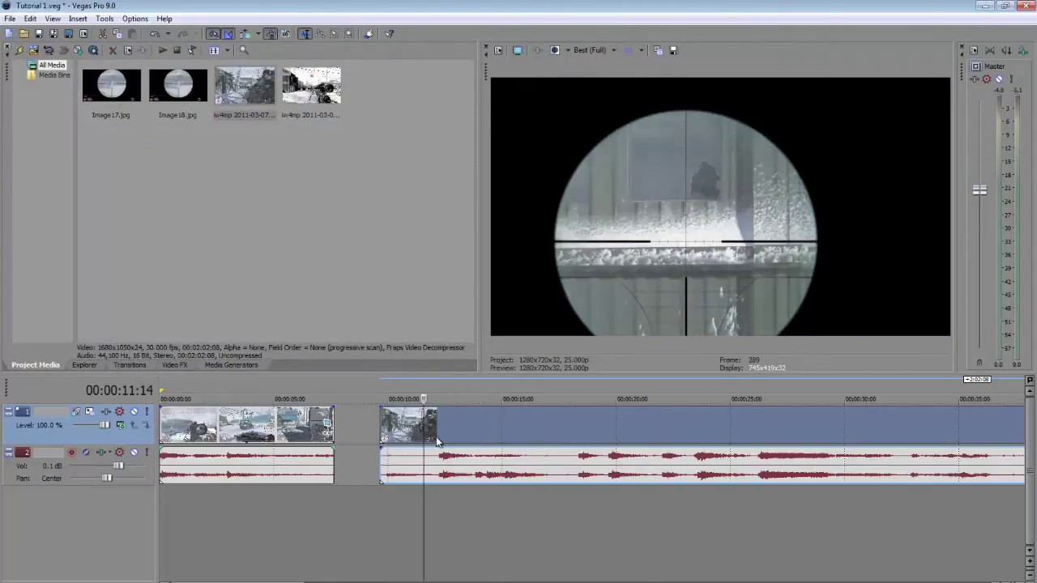
Apply the saved "preset 1 film" pan/crop preset to the clip
right_click(500, 435)
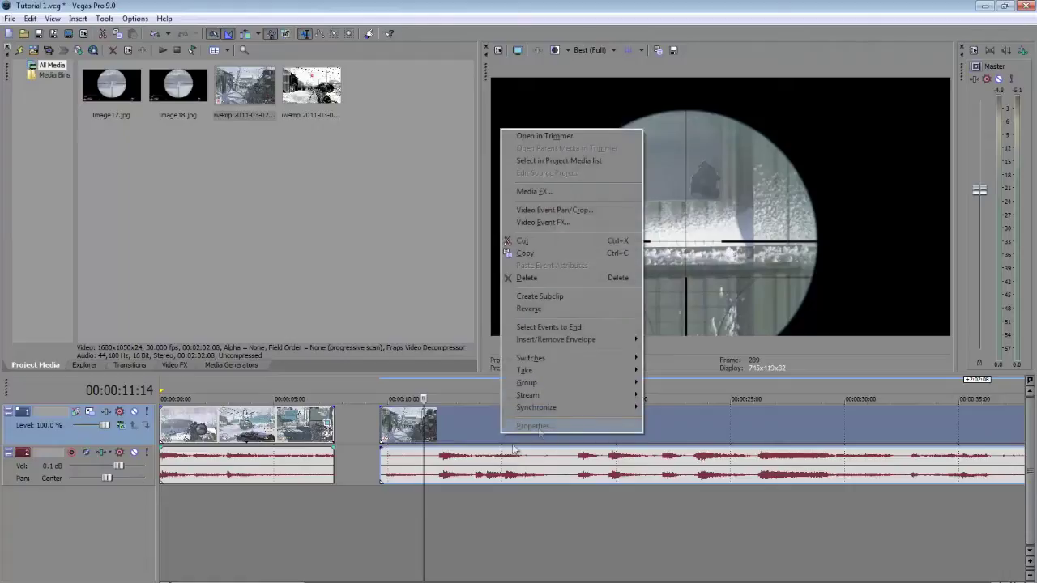
left_click(615, 211)
left_click(436, 63)
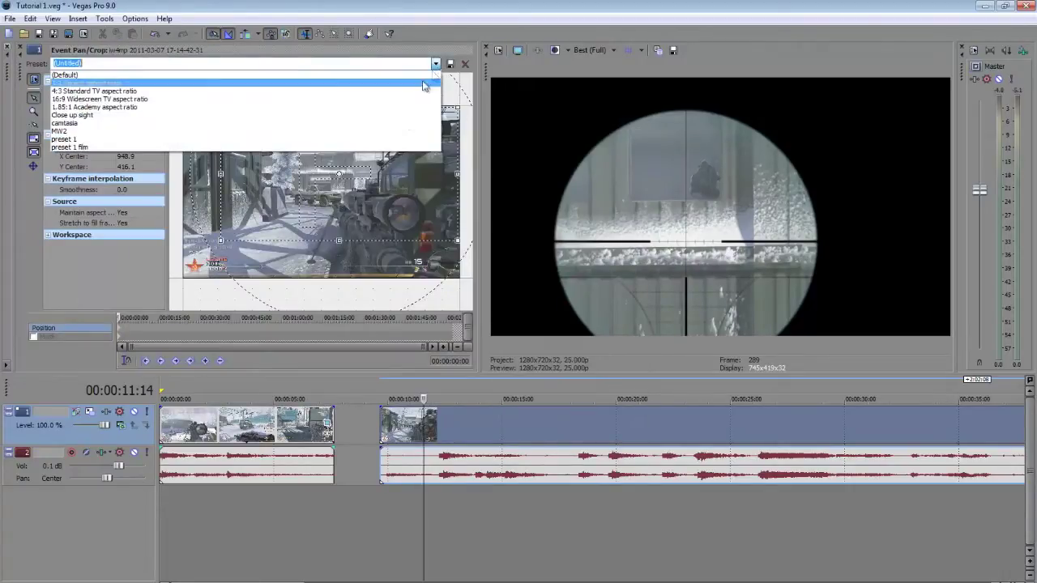
left_click(421, 147)
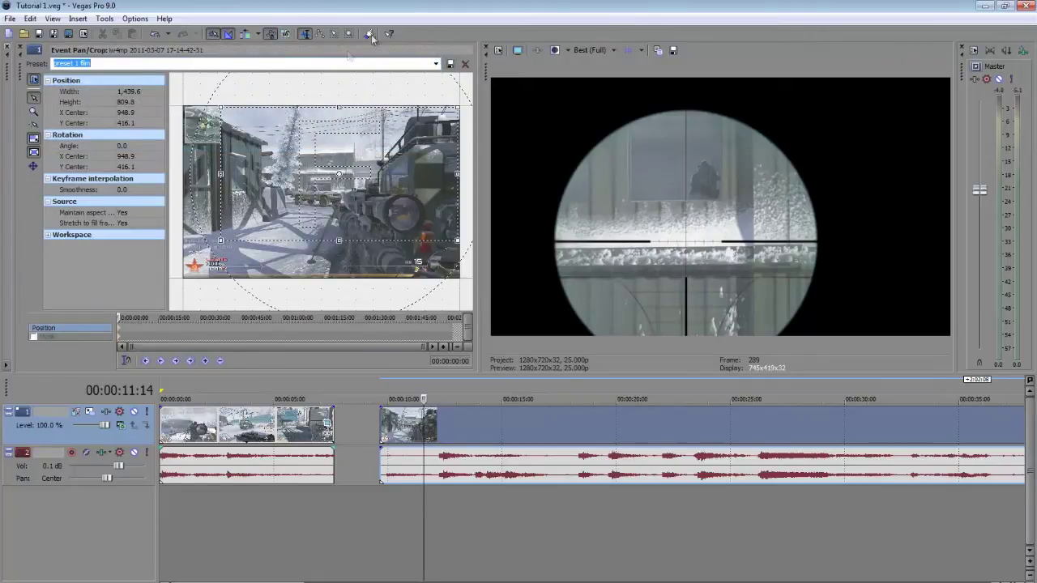
Switch the clip's pan/crop from "preset 1 film" to the MW2 preset
left_click(436, 63)
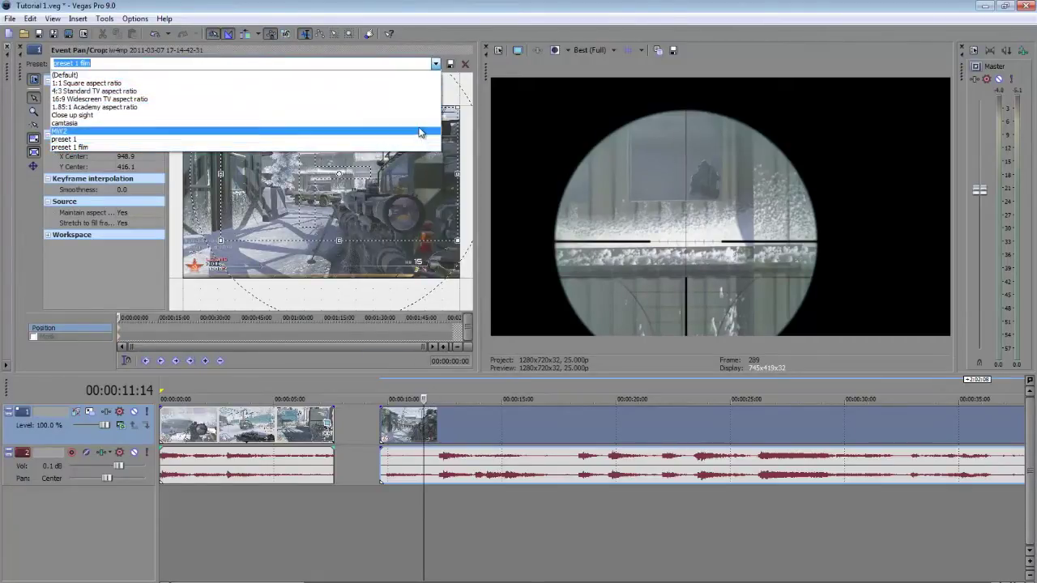
left_click(432, 129)
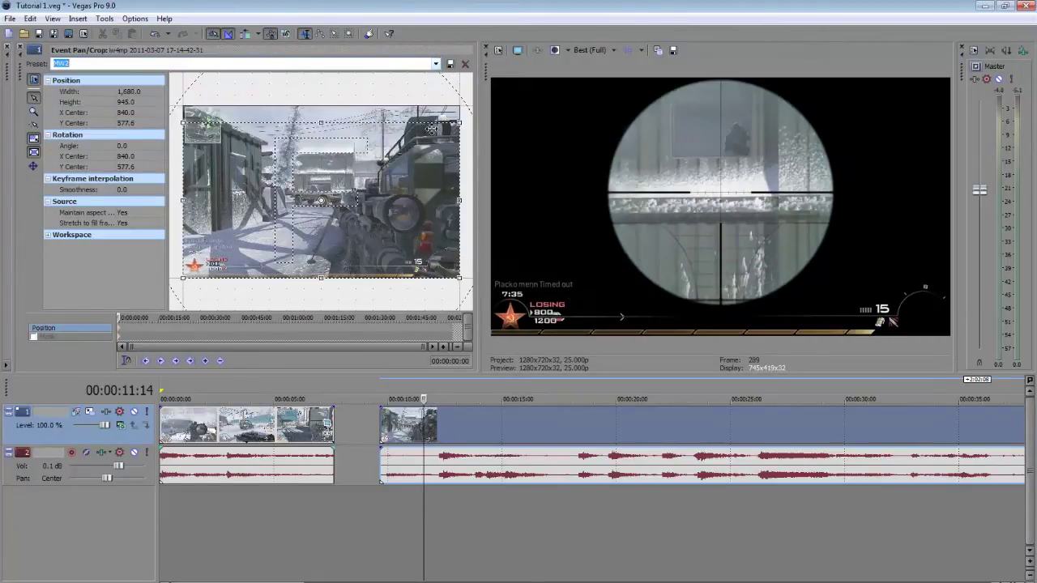
left_click(18, 50)
Locate the sniper shot in the clip, split it at 00:00:23:11 just before the shot, and delete the part before the cut
left_click(494, 432)
left_click(573, 431)
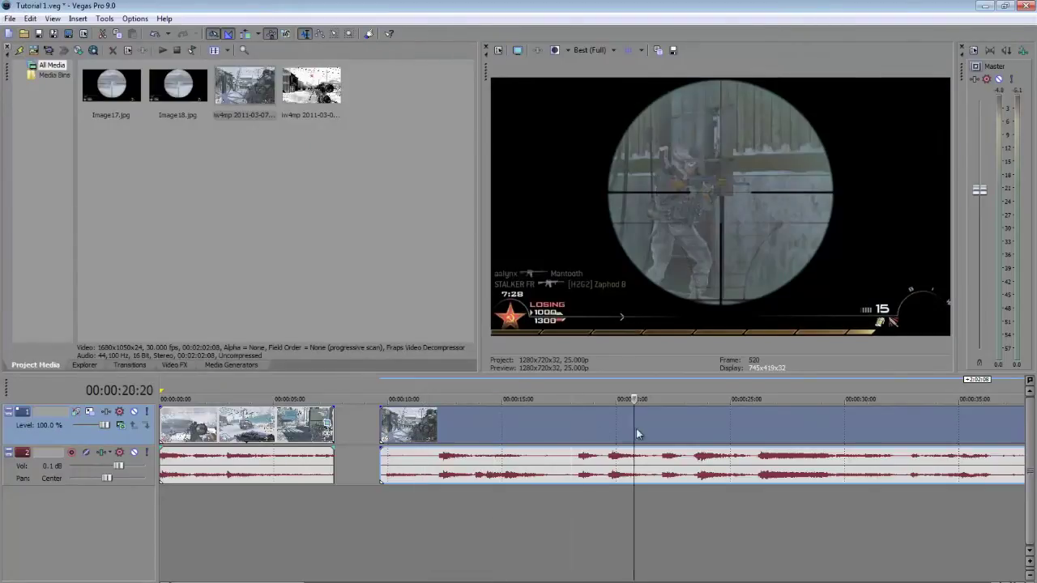
left_click(634, 429)
left_click(736, 439)
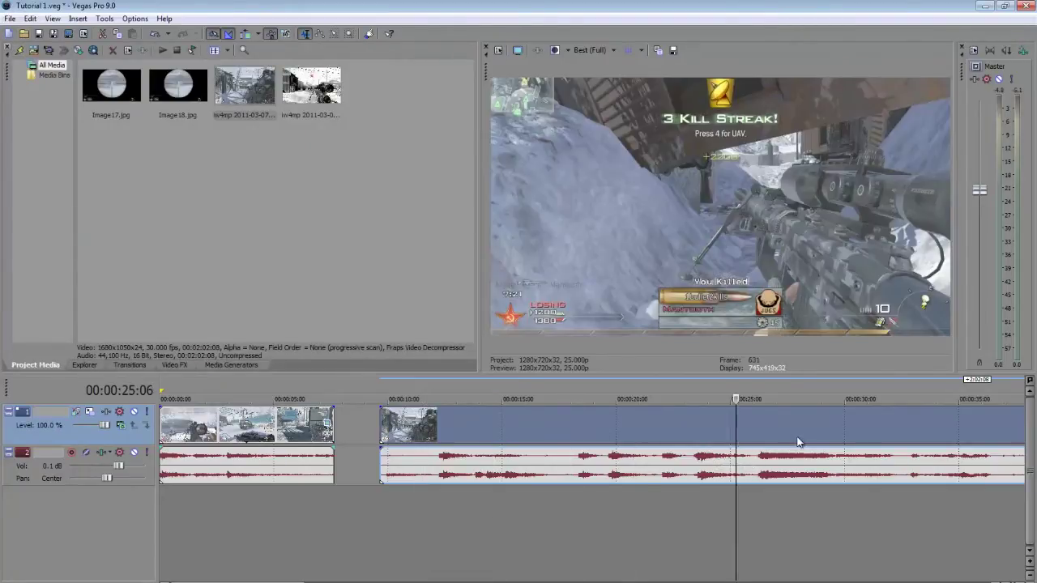
left_click(702, 437)
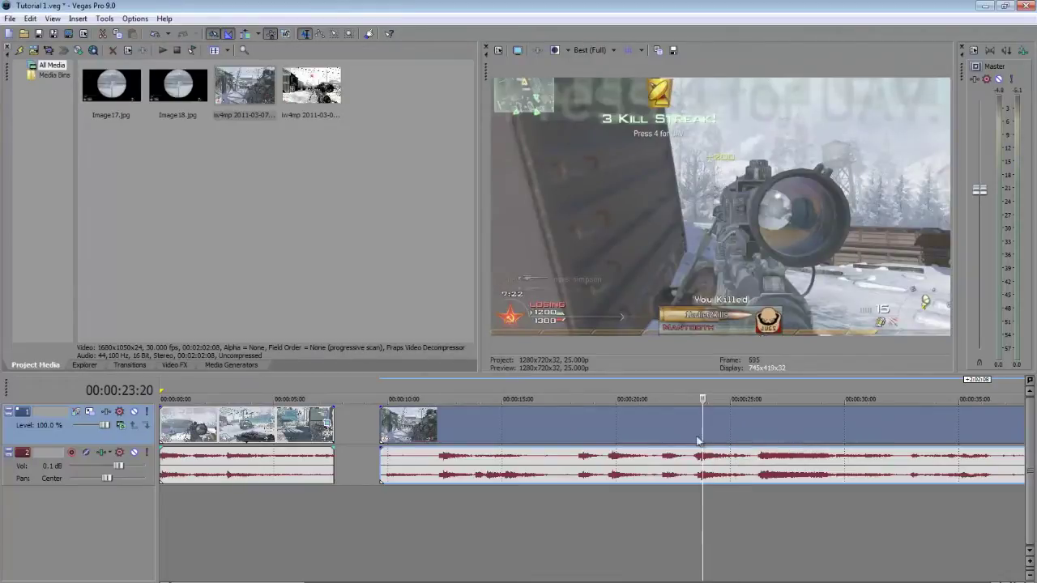
left_click(695, 437)
scroll(701, 473, "up", 6)
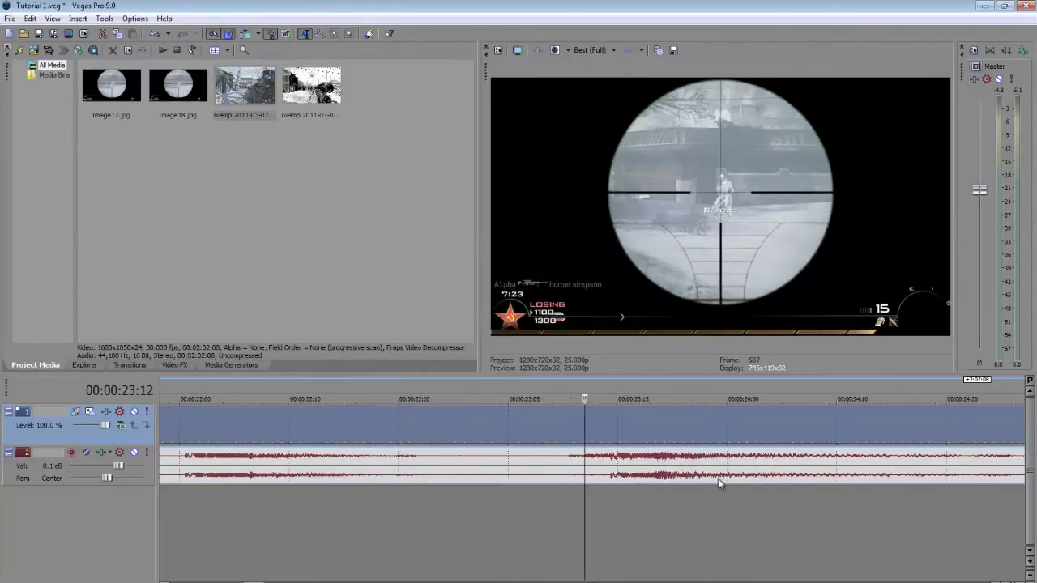
left_click(574, 471)
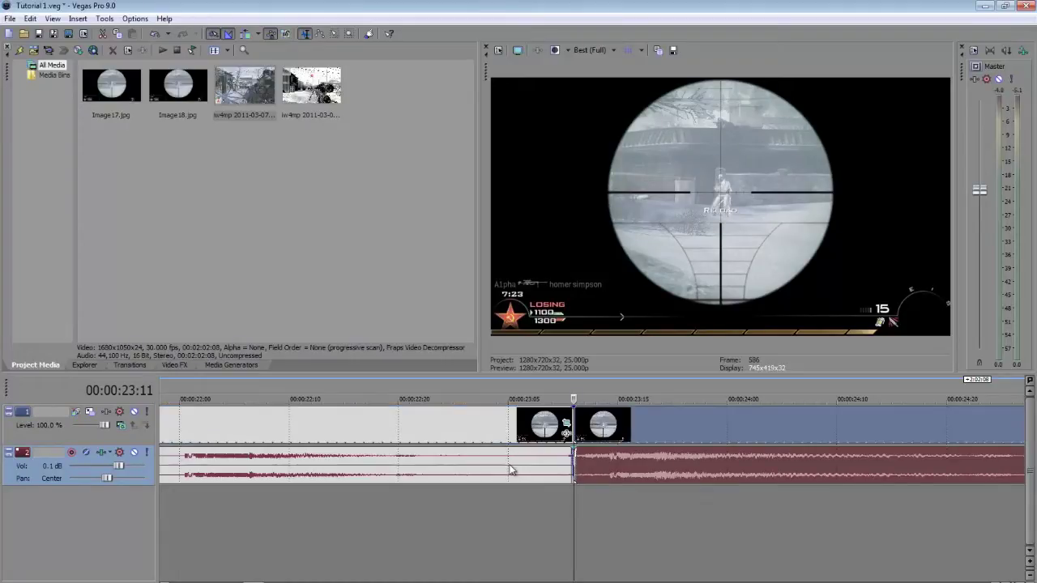
left_click(506, 463)
scroll(489, 459, "left", 2)
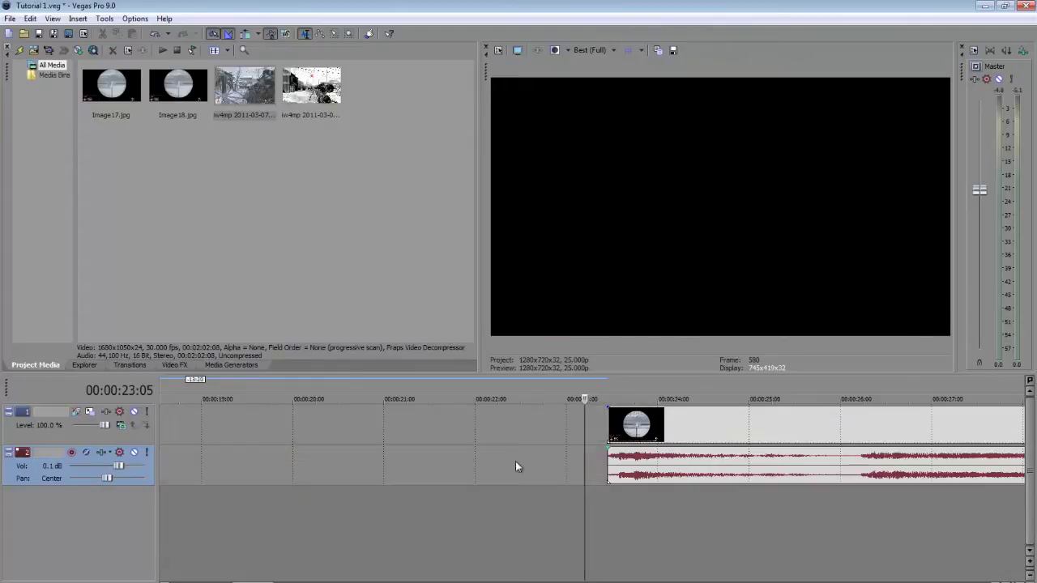
Save the clip's first frame at 00:00:23:11 as the snapshot Image19.jpg and place it on the video track ahead of the clip
left_click(609, 420)
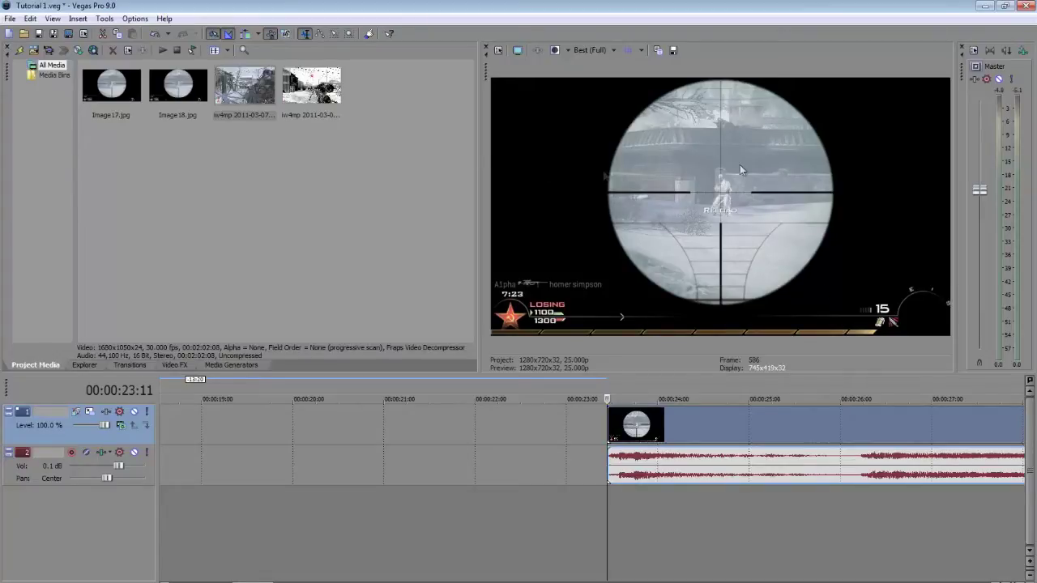
left_click(674, 52)
left_click(662, 463)
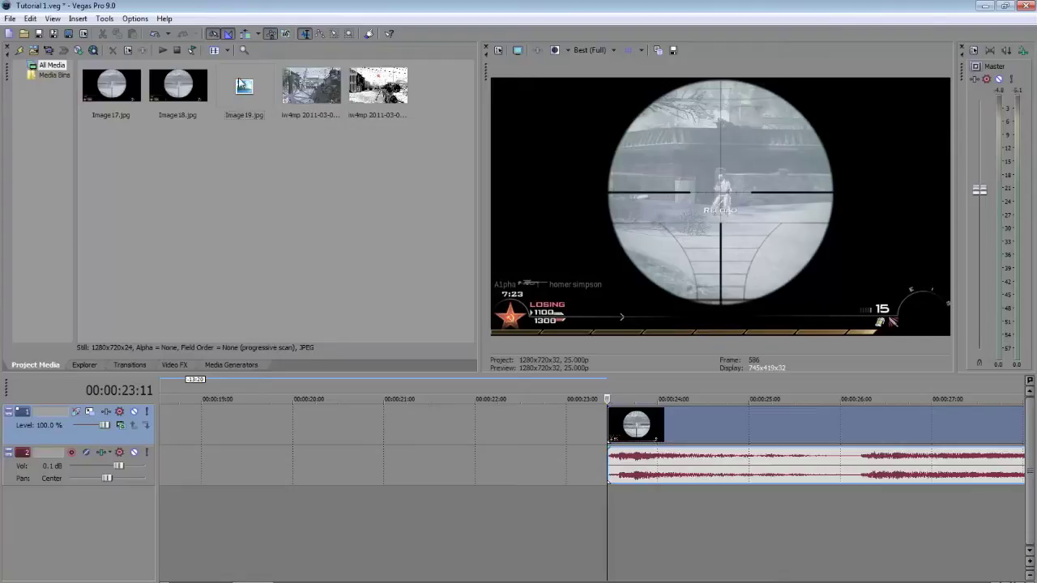
left_click_drag(240, 85, 252, 423)
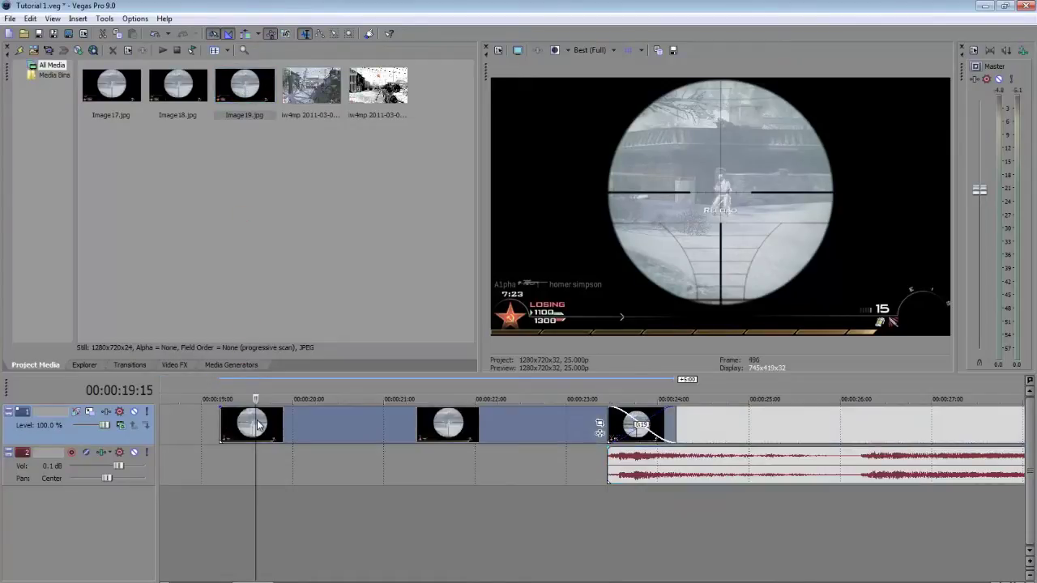
Split the Image19.jpg still at 00:00:19:15 and delete the part after the cut
left_click(221, 430)
left_click(240, 426)
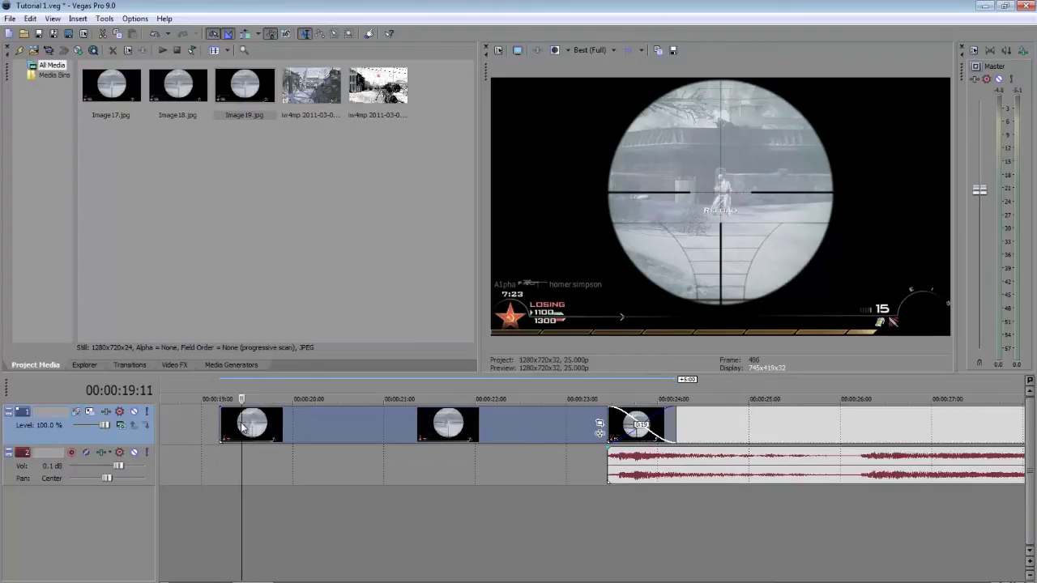
left_click(250, 425)
left_click(256, 428)
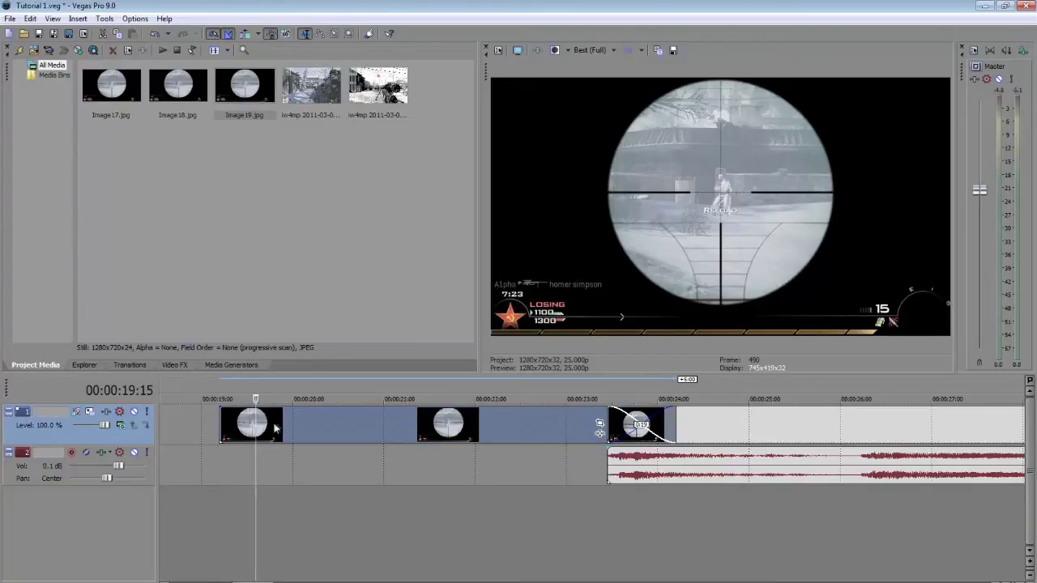
key("s")
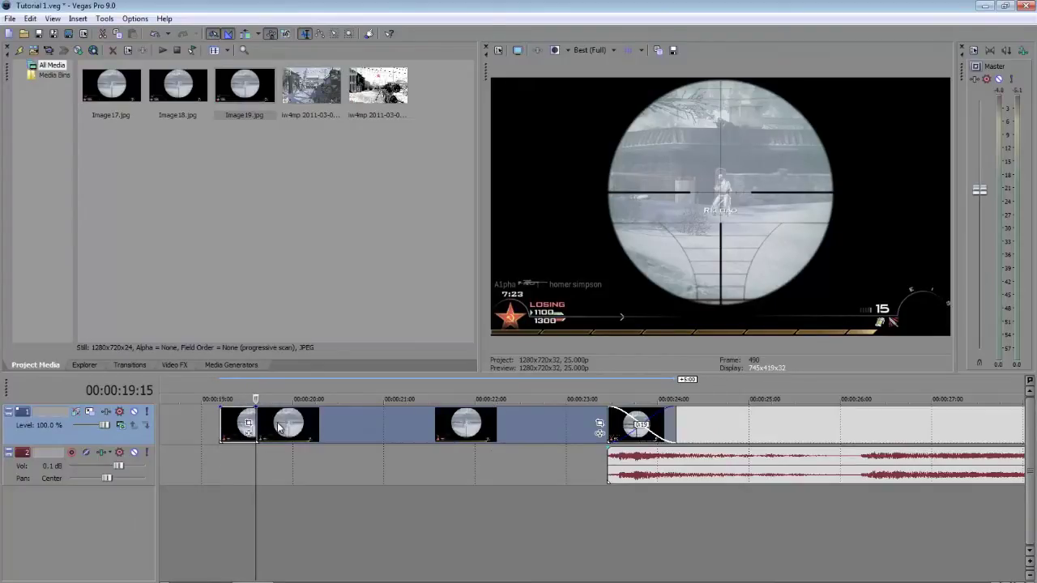
key("Delete")
Move the gameplay clip directly against the end of the still at 00:00:19:15 and preview the transition between them
left_click_drag(673, 434, 323, 432)
left_click(212, 386)
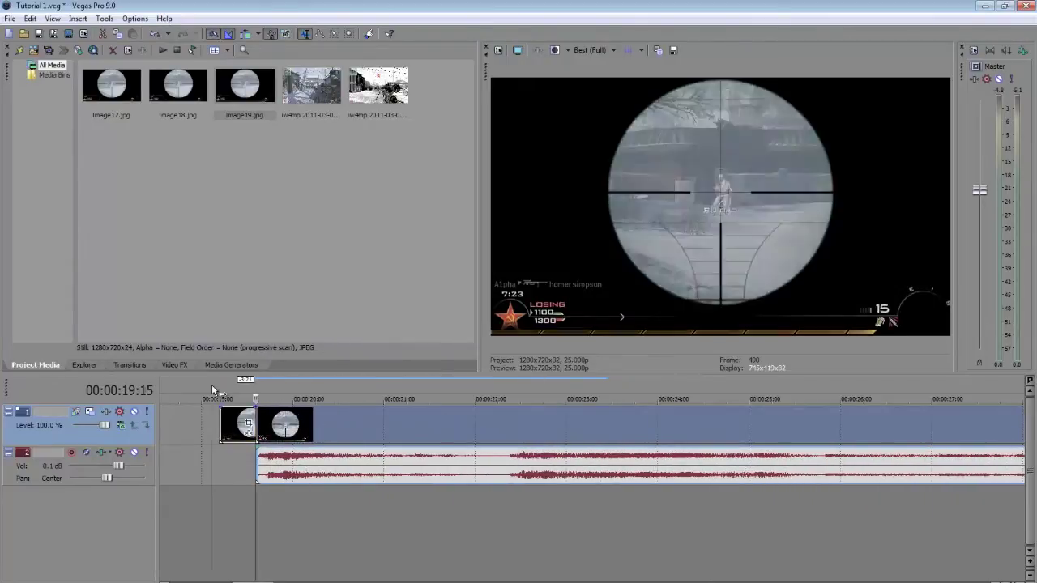
key("space")
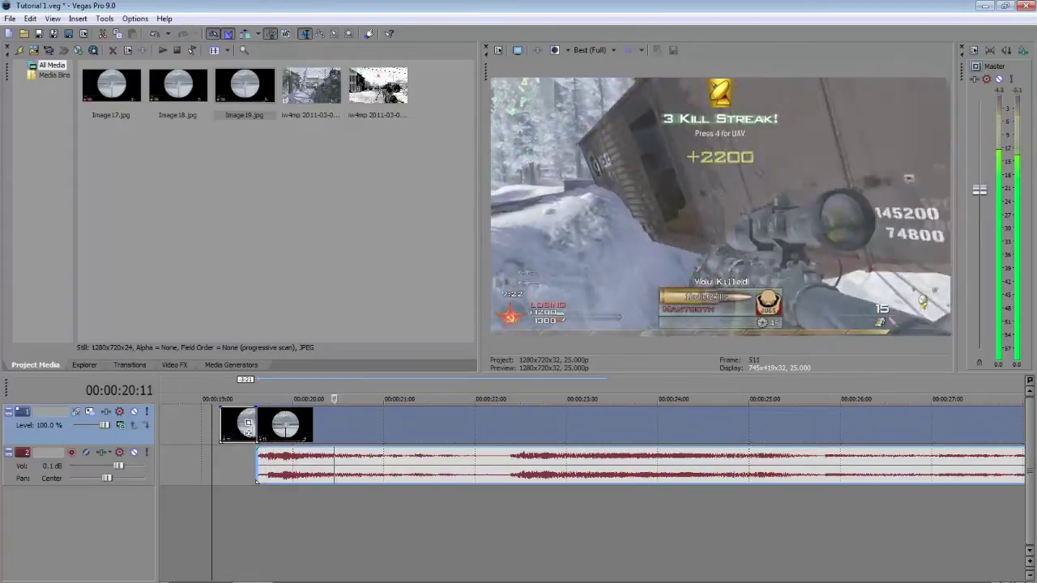
left_click(231, 424)
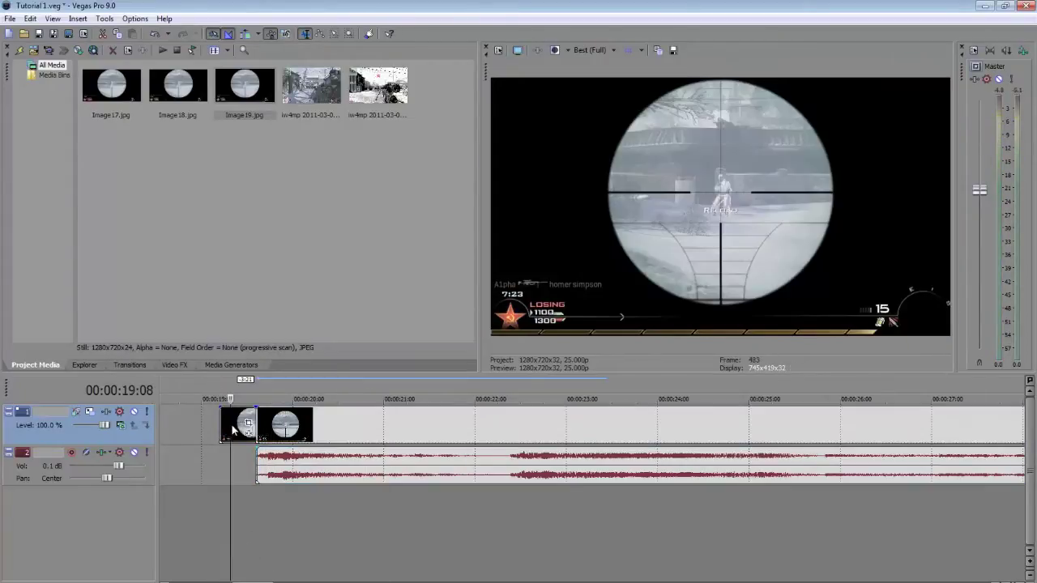
left_click(256, 398)
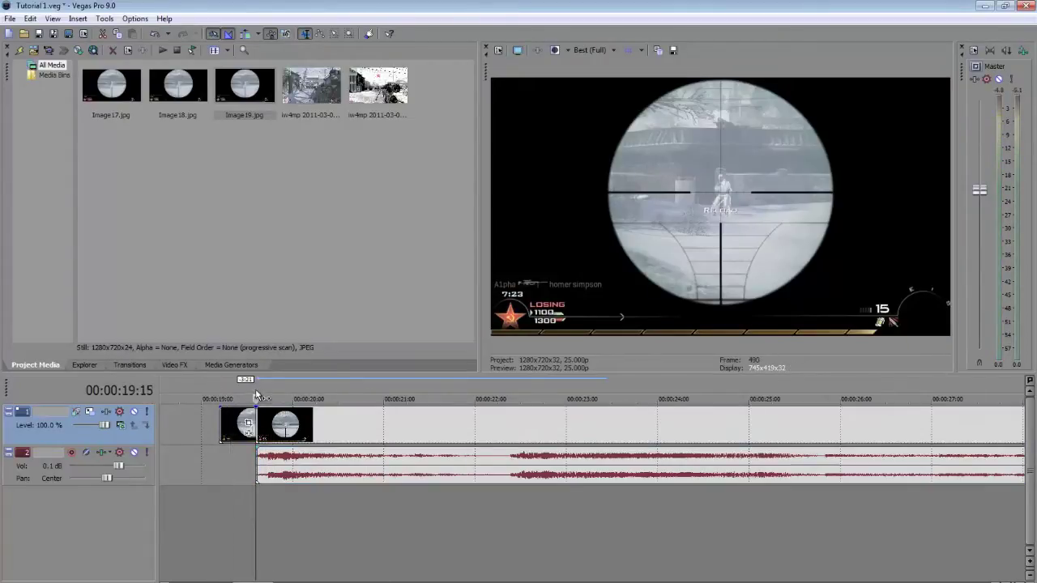
left_click(282, 398)
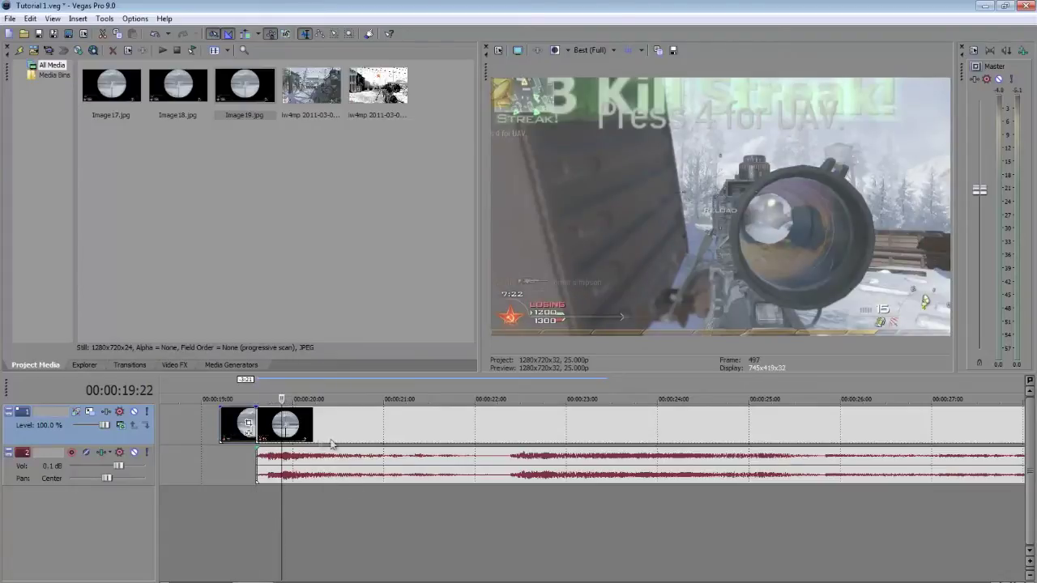
Move the still and the second gameplay clip together back along the timeline, directly against the end of the first clip
left_click(302, 472)
left_click(244, 522)
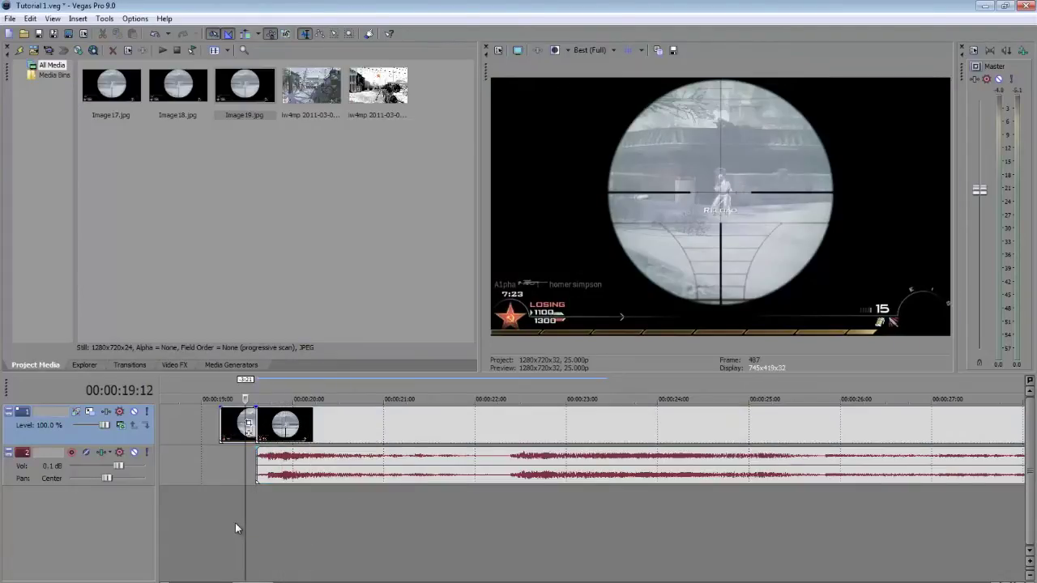
left_click(314, 427)
scroll(310, 425, "down", 2)
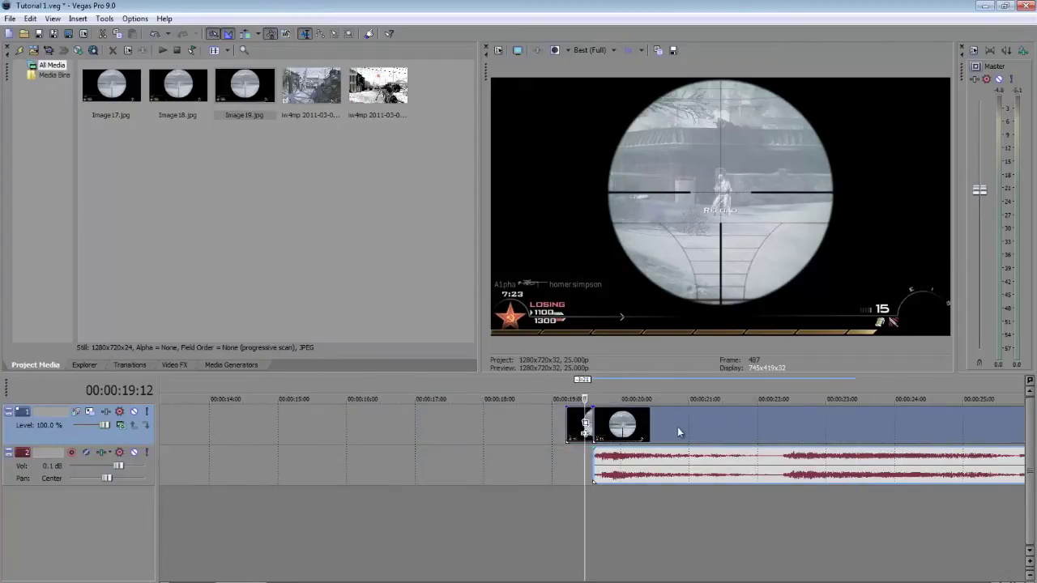
left_click_drag(699, 429, 478, 429)
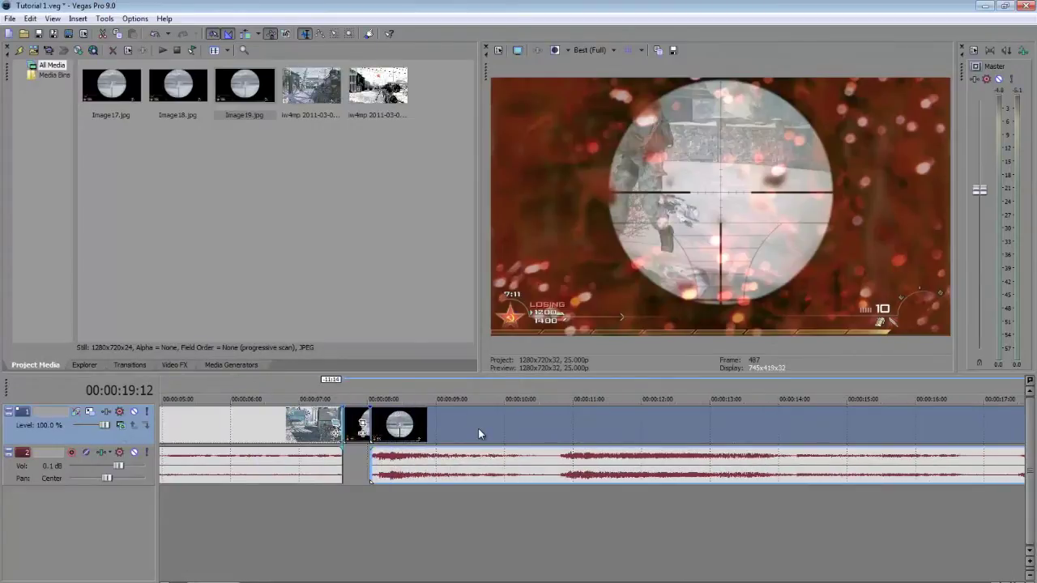
scroll(470, 428, "down", 3)
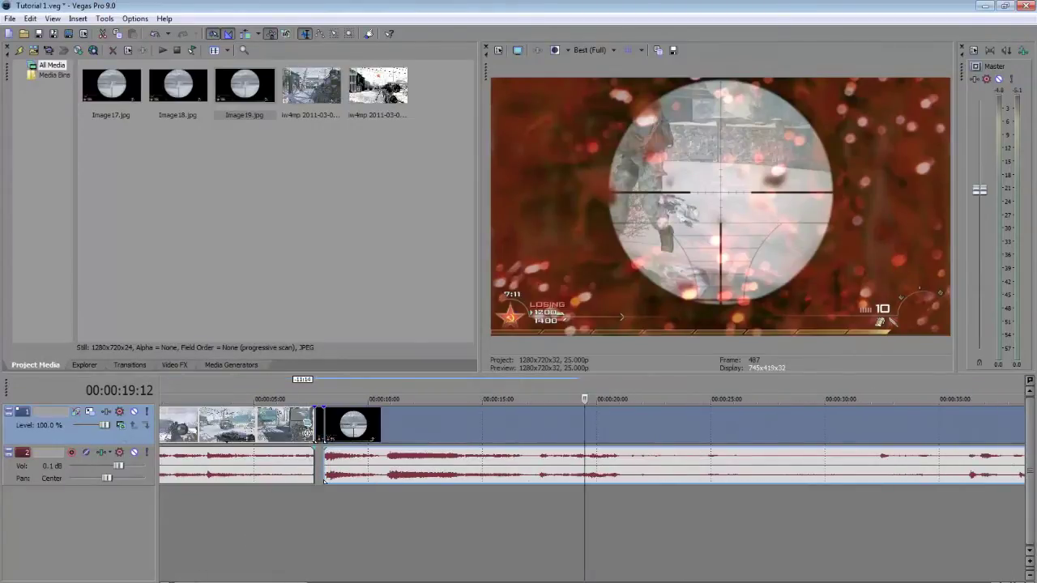
Play through to the second clip, split it at 00:00:11:08 and delete everything after the cut
left_click(216, 386)
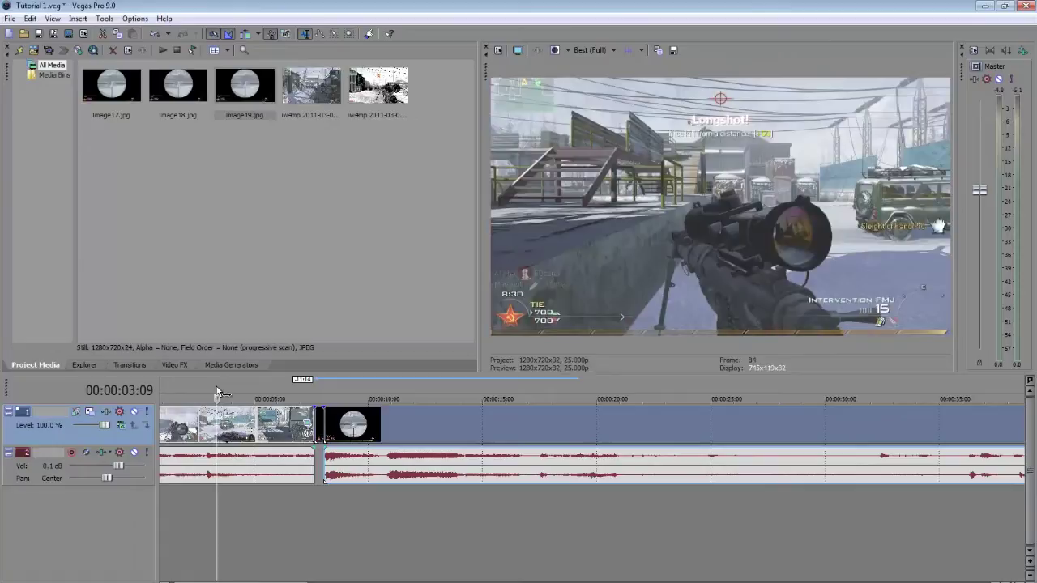
key("space")
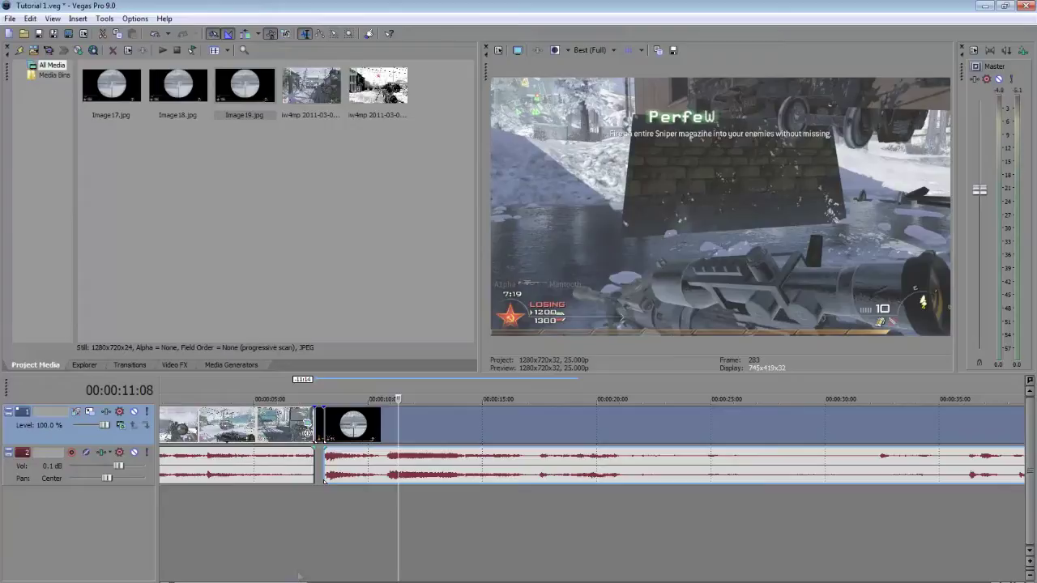
key("s")
key("Delete")
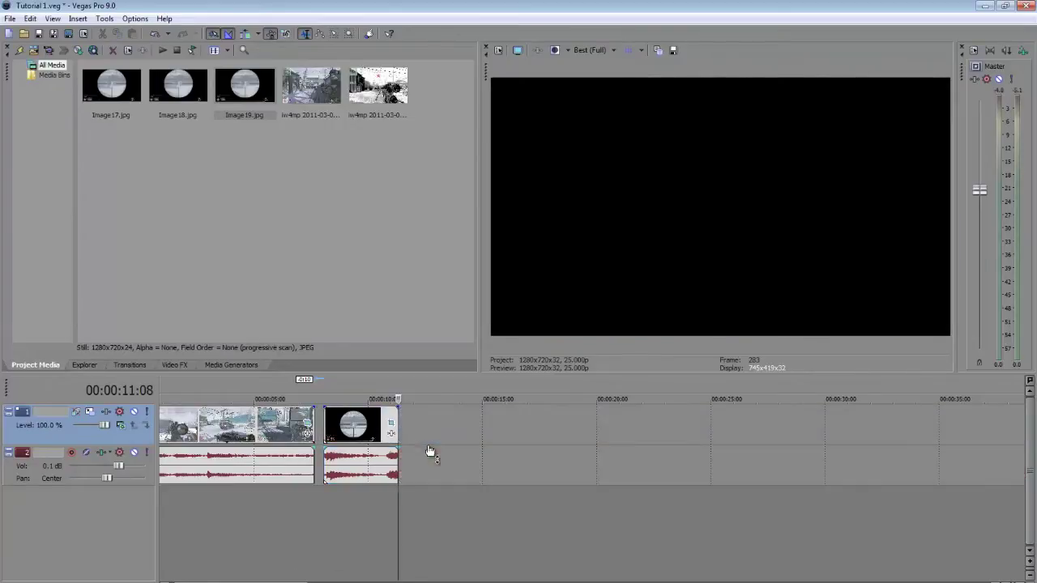
key("ctrl+z")
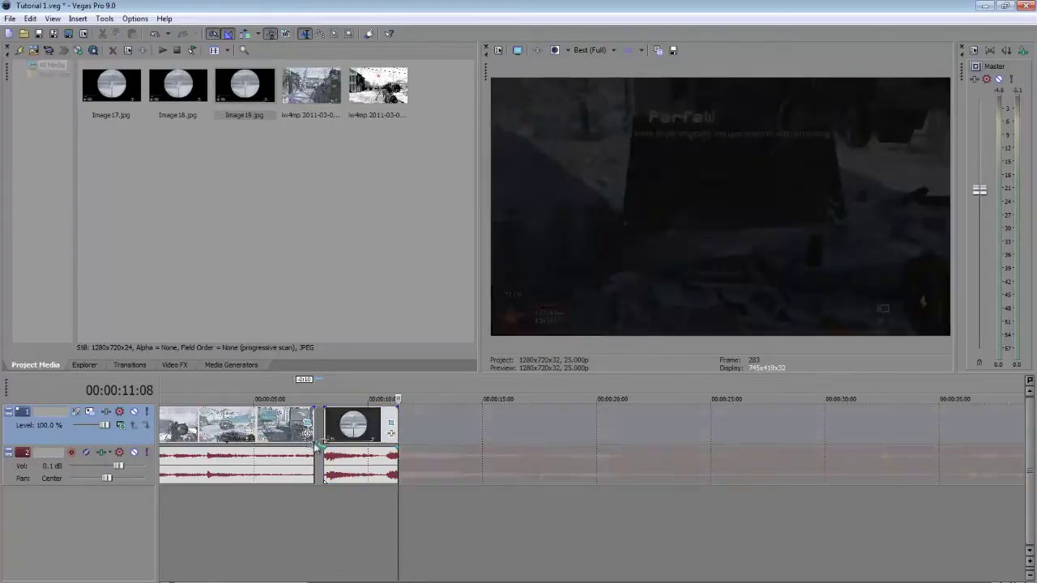
left_click(366, 470)
left_click(443, 438)
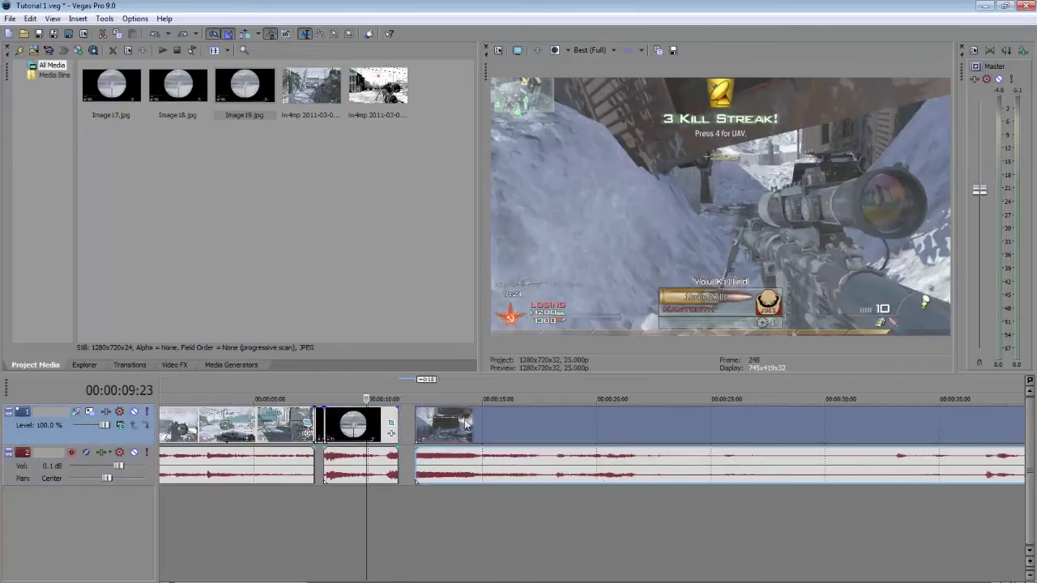
key("Delete")
Add the Sony Cookie Cutter video effect to the first gameplay clip
left_click(296, 434)
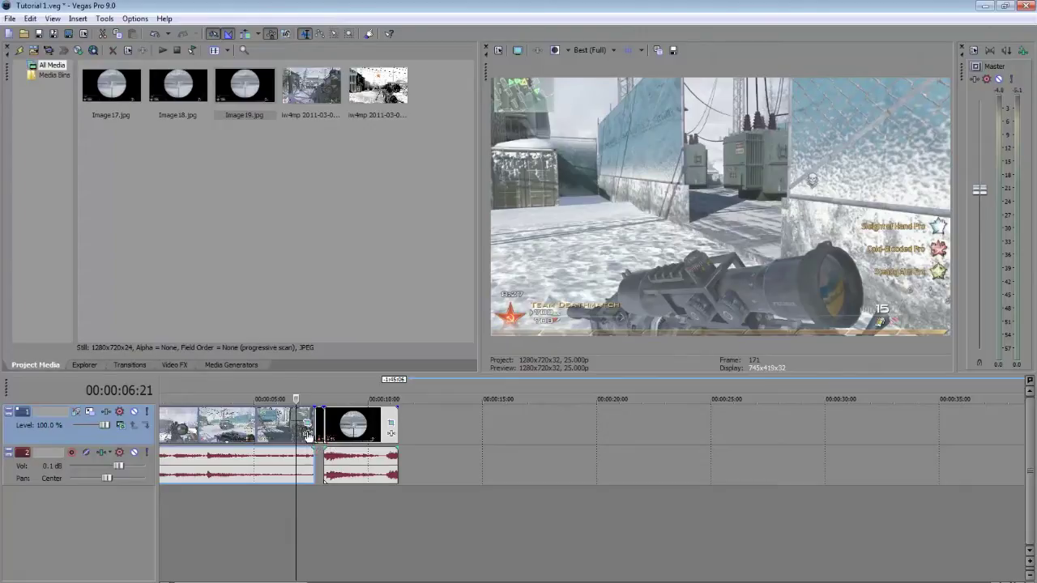
left_click(308, 435)
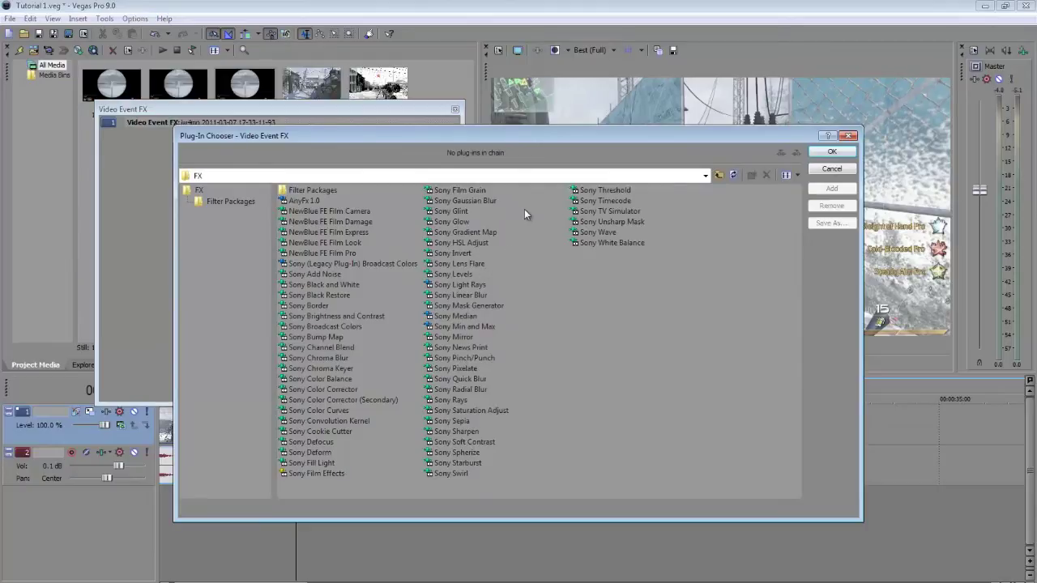
left_click(324, 431)
left_click(849, 188)
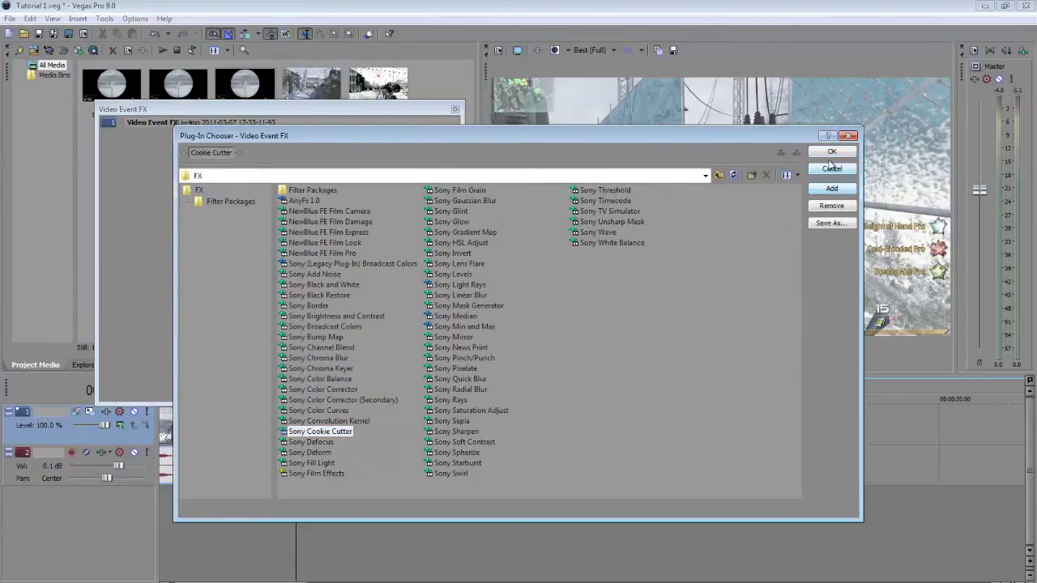
left_click(833, 153)
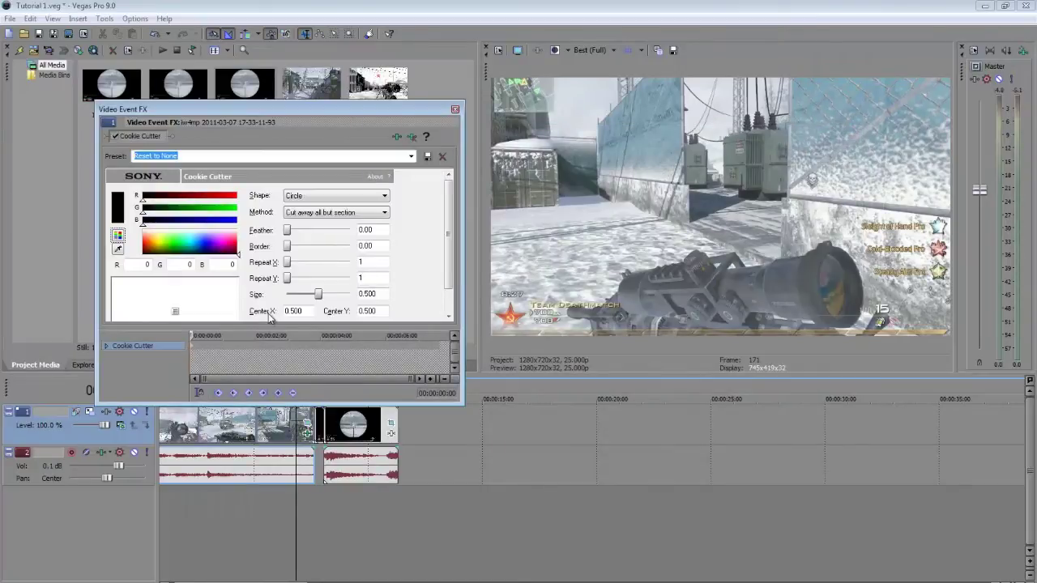
Create Cookie Cutter keyframes at 00:00:03:04 and 00:00:04:16, leaving the second one selected
left_click_drag(199, 337, 294, 335)
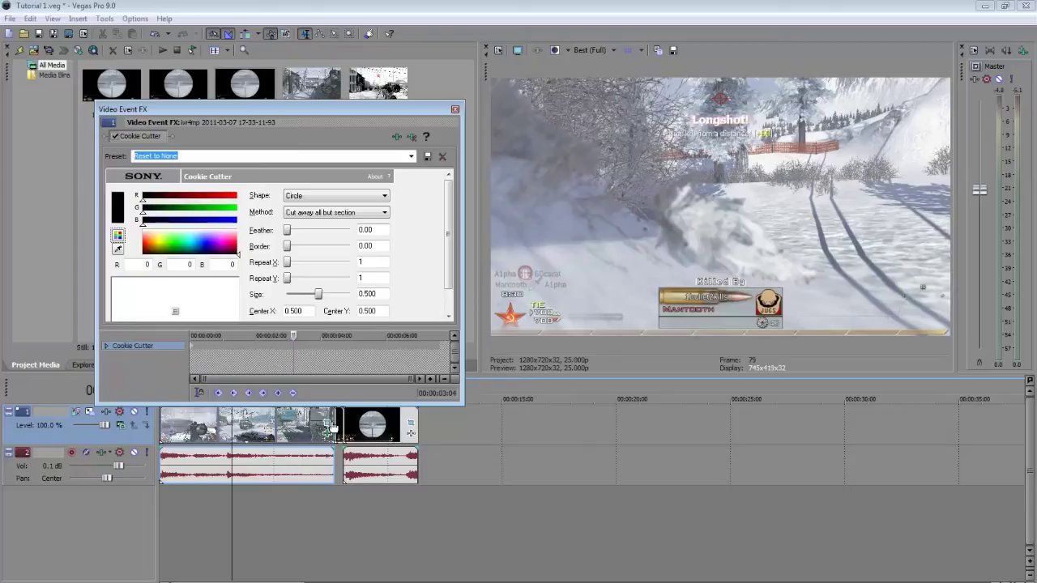
left_click(277, 394)
key("space")
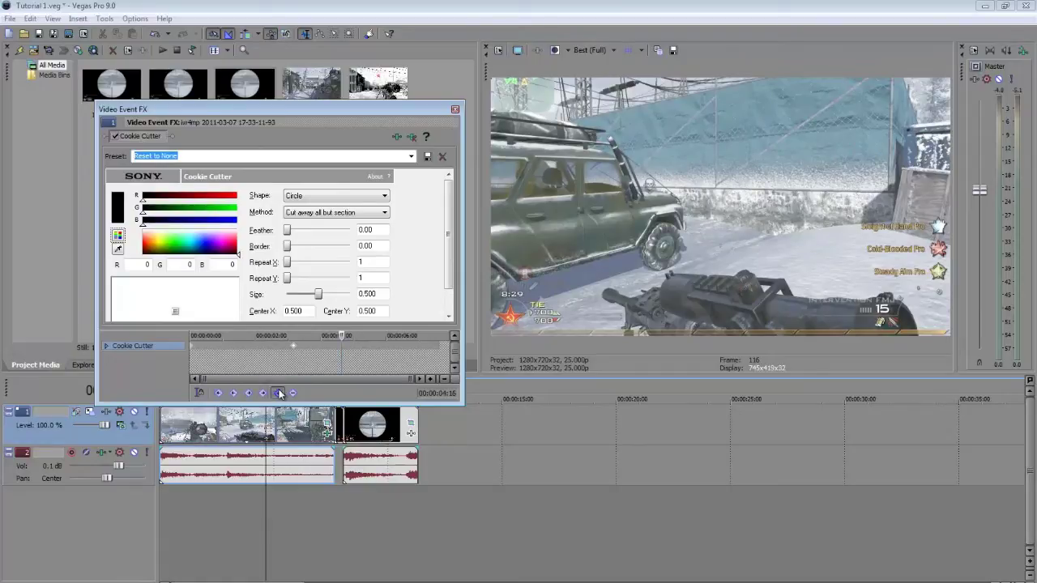
left_click(321, 364)
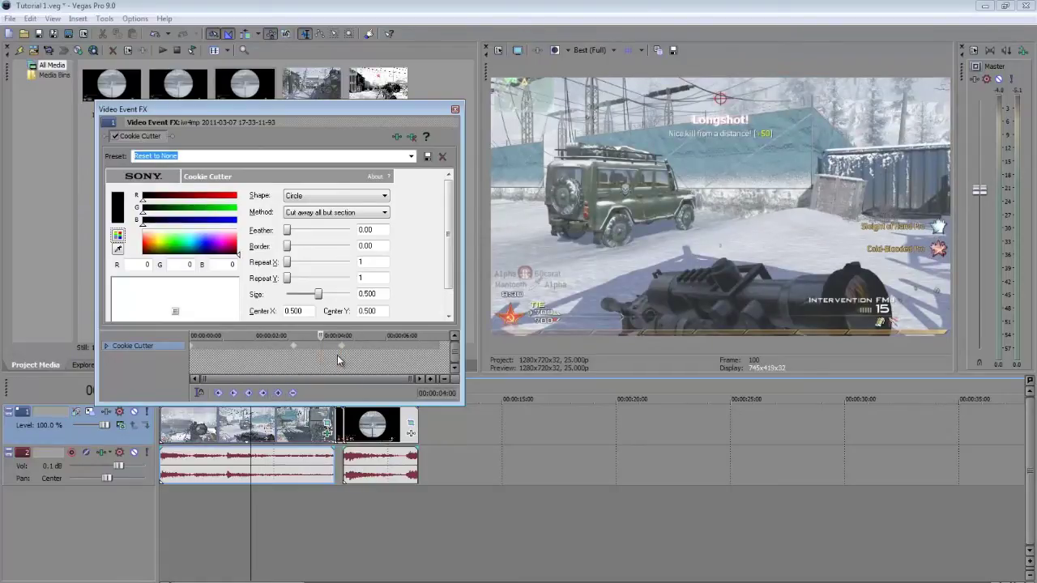
left_click(341, 352)
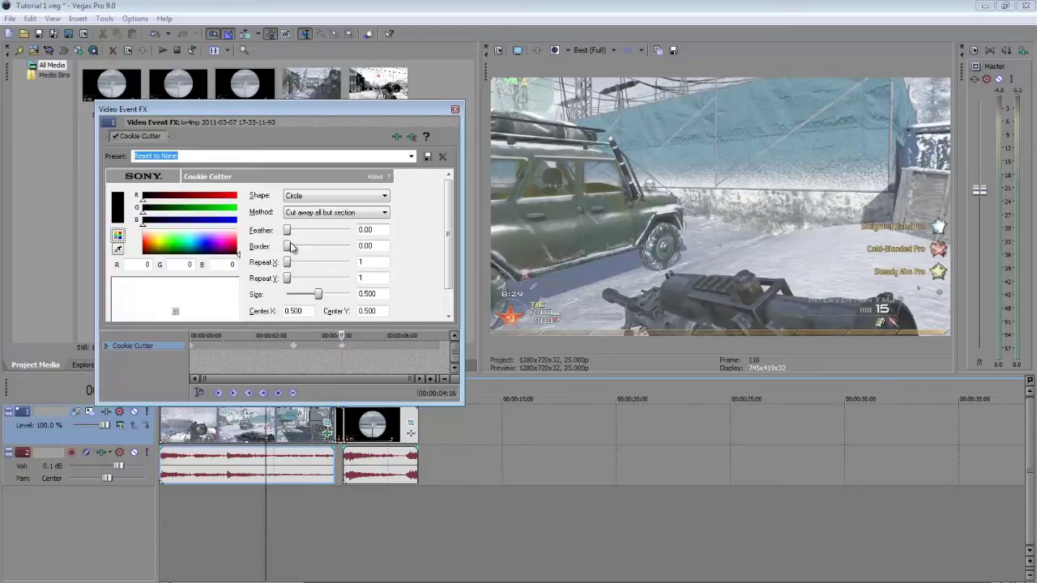
Set the circle at the 00:00:04:16 keyframe to feather 0.05, border 1.00, size 0.470, centre X 0.495 and centre Y 0.478
left_click_drag(288, 247, 356, 247)
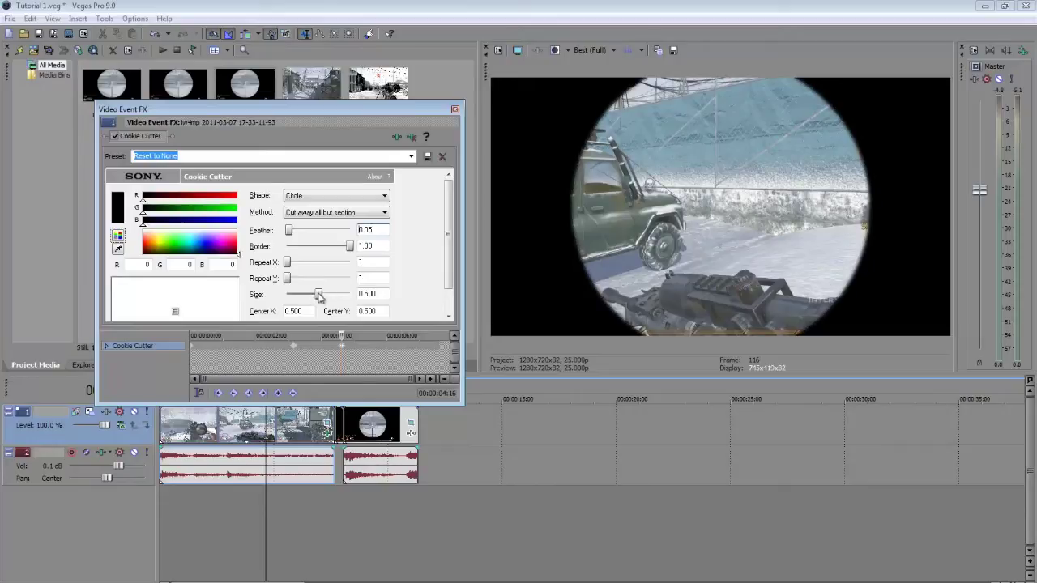
mouse_move(323, 295)
left_mouse_down()
mouse_move(333, 296)
mouse_move(306, 297)
mouse_move(319, 298)
left_mouse_up()
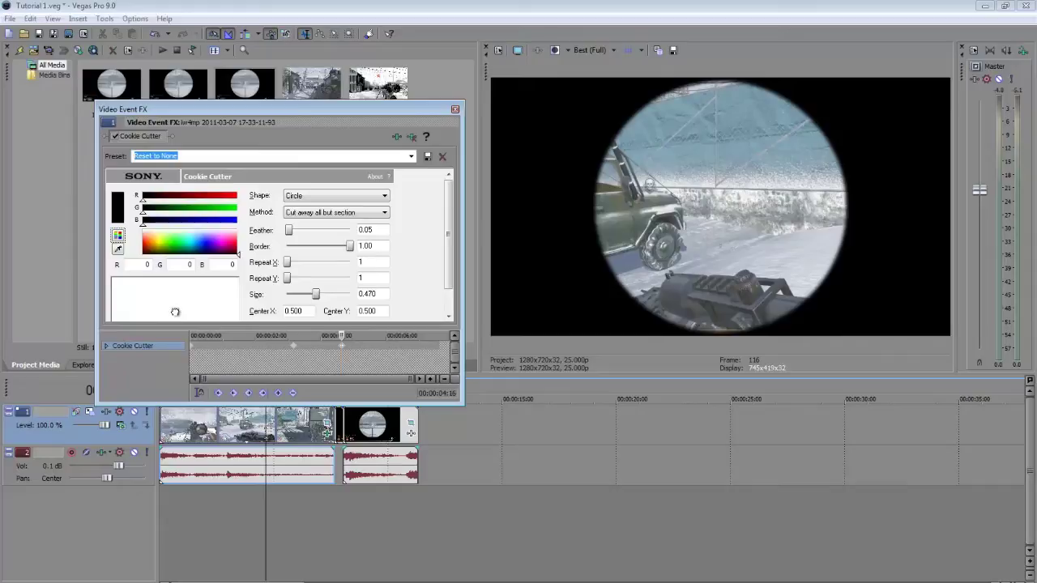
left_click_drag(172, 311, 175, 310)
Compare the circular cut-out on the first clip with the sniper scope in the still
left_click(354, 427)
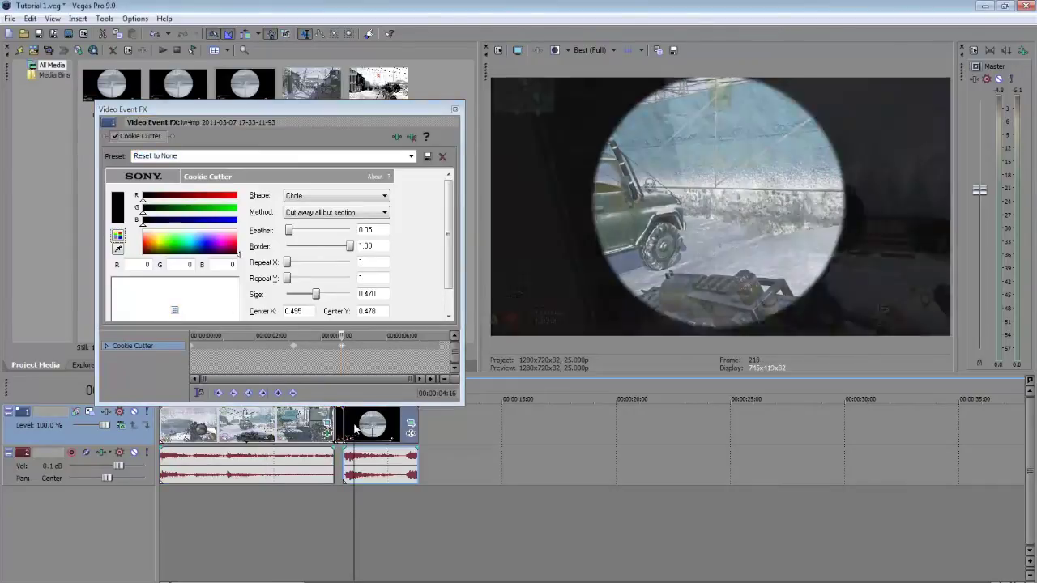
left_click(341, 433)
left_click(273, 434)
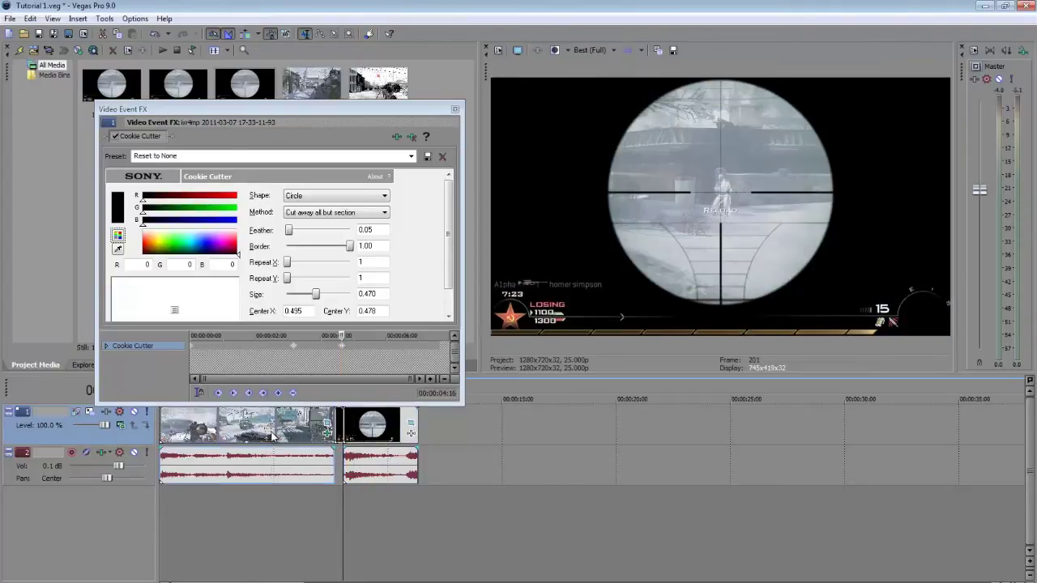
left_click(309, 437)
left_click(334, 431)
left_click(292, 427)
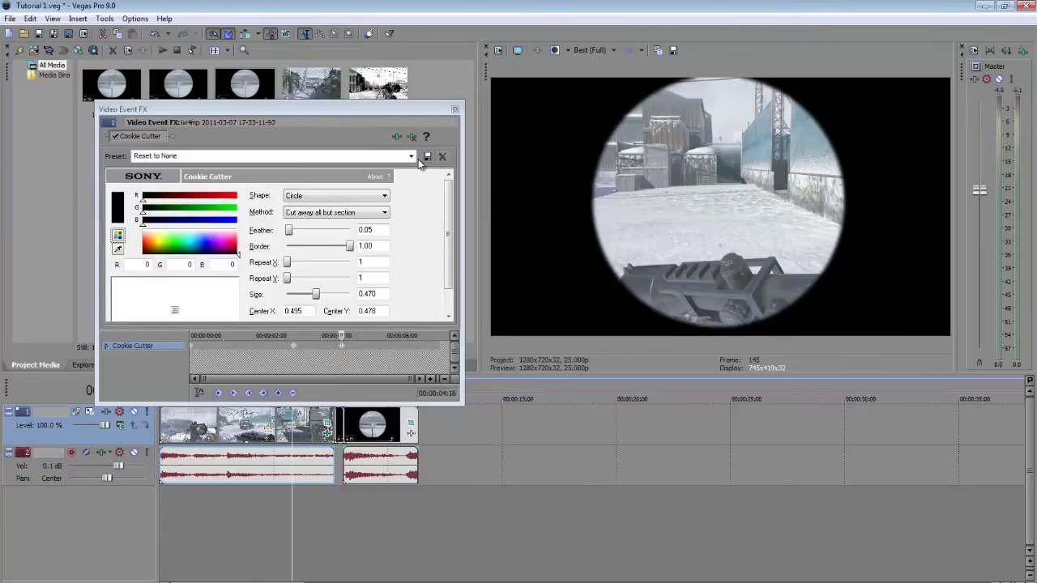
Apply the MW2 Scope Preset to the Cookie Cutter keyframe at 00:00:04:16 and review its settings
left_click(411, 155)
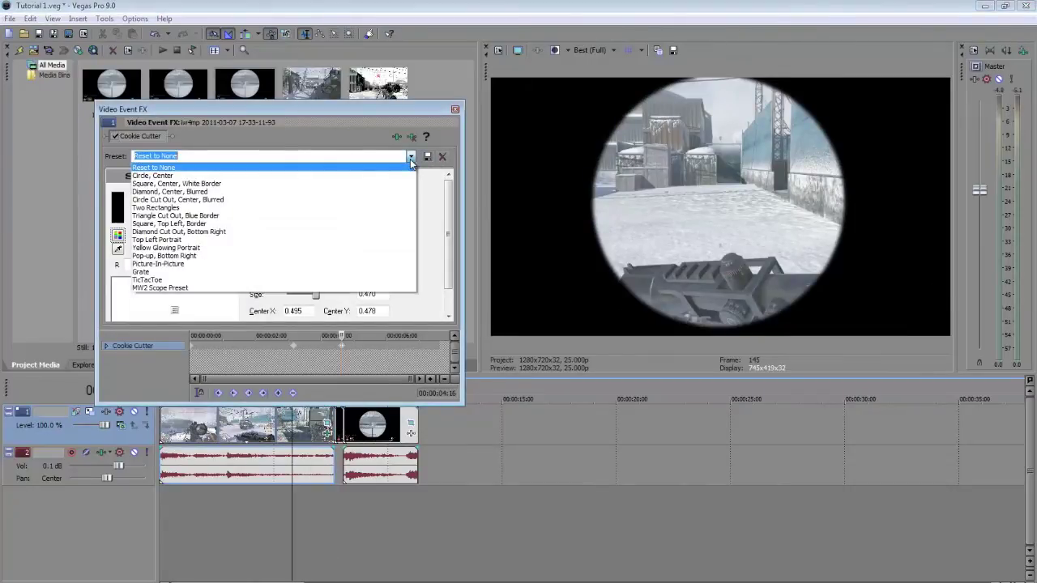
left_click(306, 290)
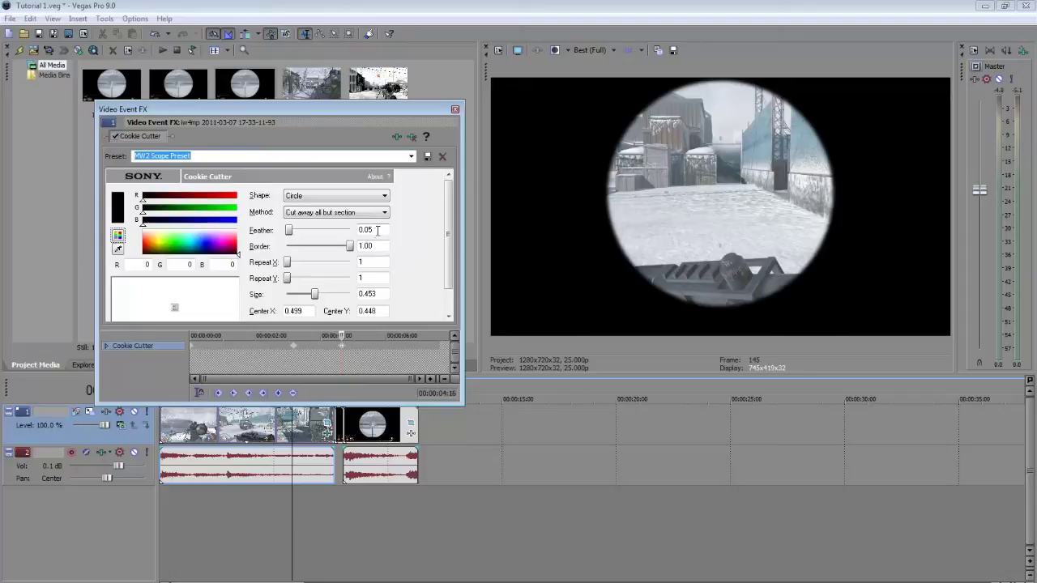
left_click_drag(450, 212, 449, 245)
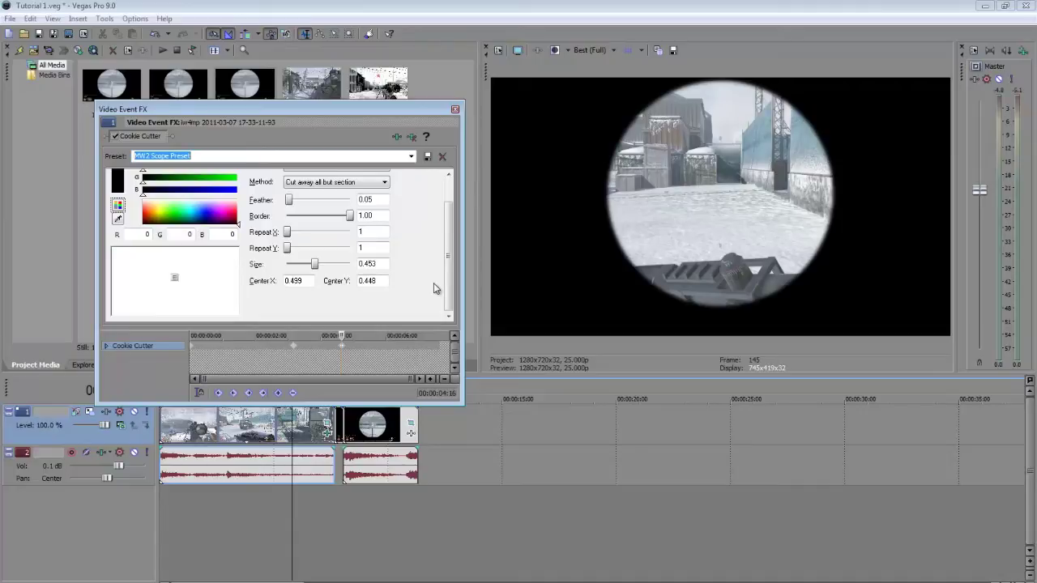
left_click_drag(451, 301, 457, 263)
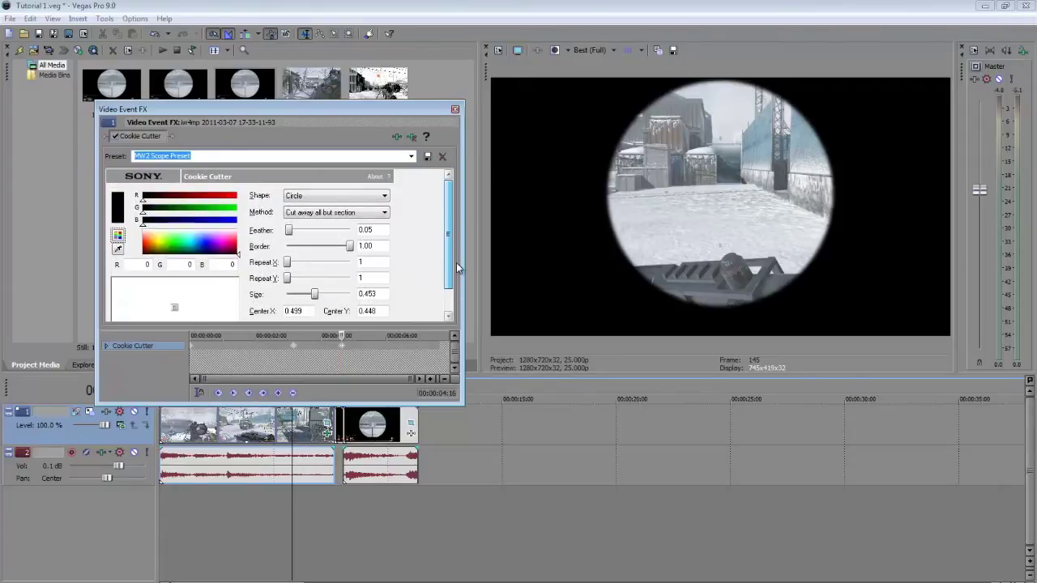
Scrub between the 00:00:03:04 and 00:00:04:16 keyframes to preview the scope circle closing in
left_click(387, 357)
left_click(297, 350)
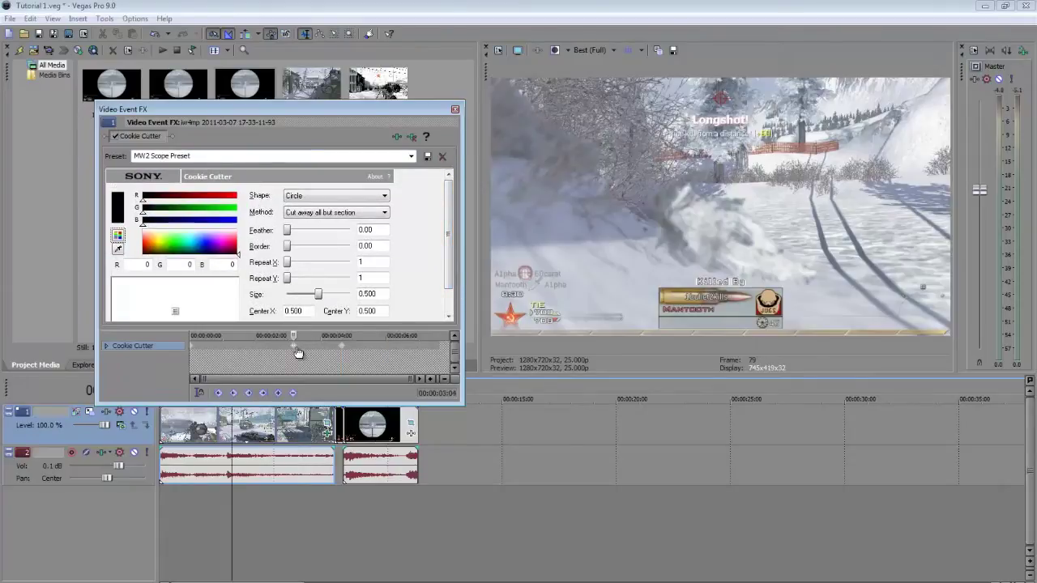
left_click_drag(294, 335, 341, 335)
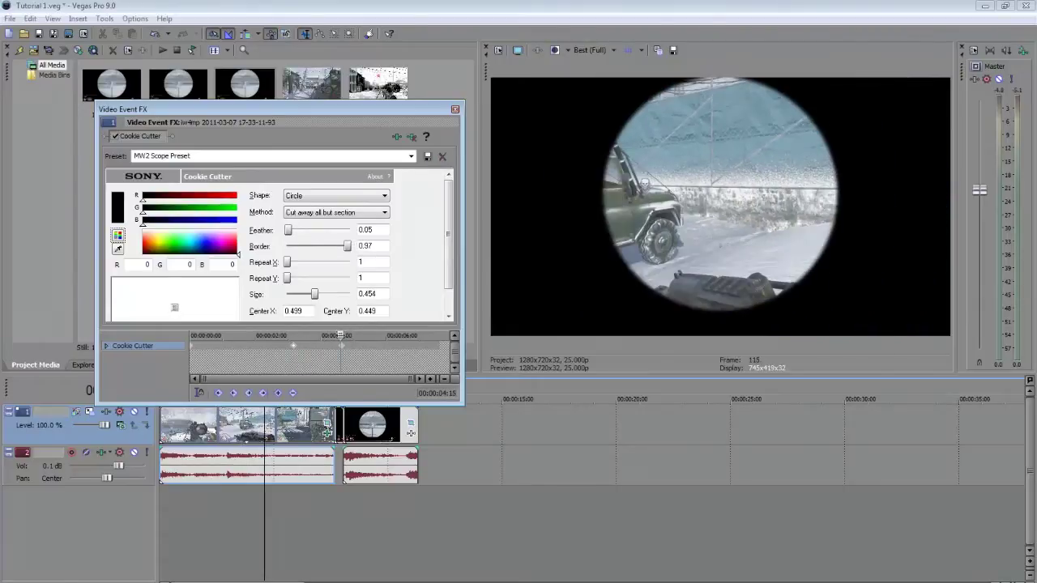
left_click(342, 348)
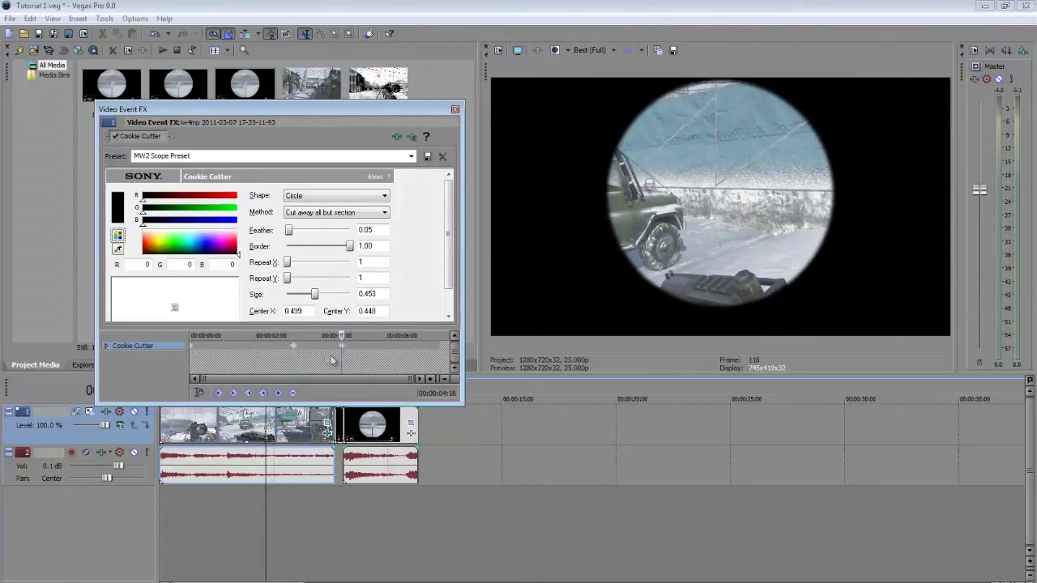
Move the scope-circle keyframe from 00:00:04:16 to the end of the first clip
left_click_drag(341, 336, 443, 354)
scroll(357, 354, "up", 3)
scroll(402, 352, "down", 2)
mouse_move(356, 376)
left_mouse_down()
mouse_move(398, 378)
mouse_move(353, 376)
left_mouse_up()
scroll(313, 372, "down", 2)
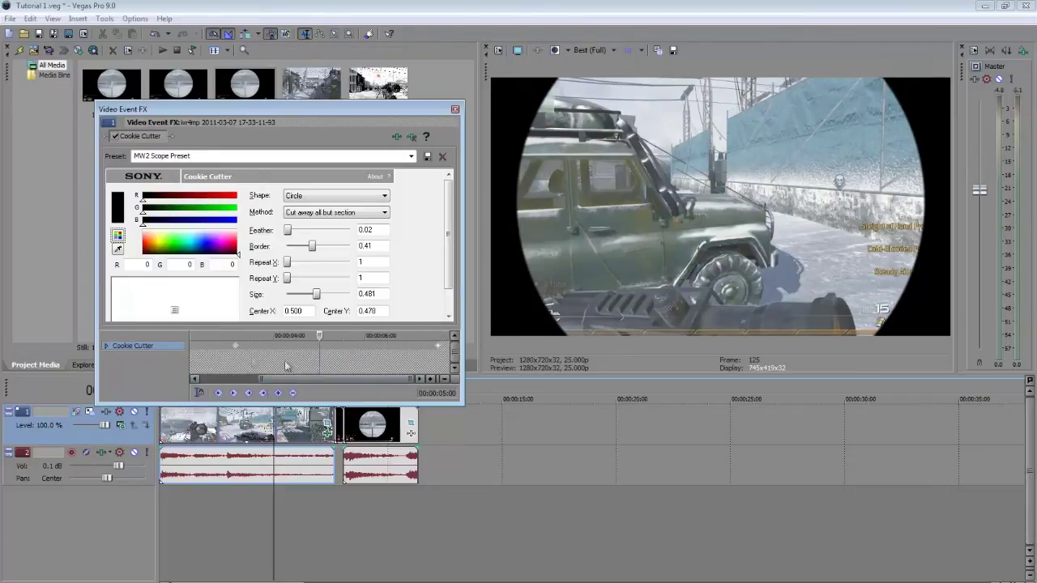
Move the full-picture keyframe from 00:00:03:04 to 00:00:06:19, shortly before the scope keyframe
left_click(244, 359)
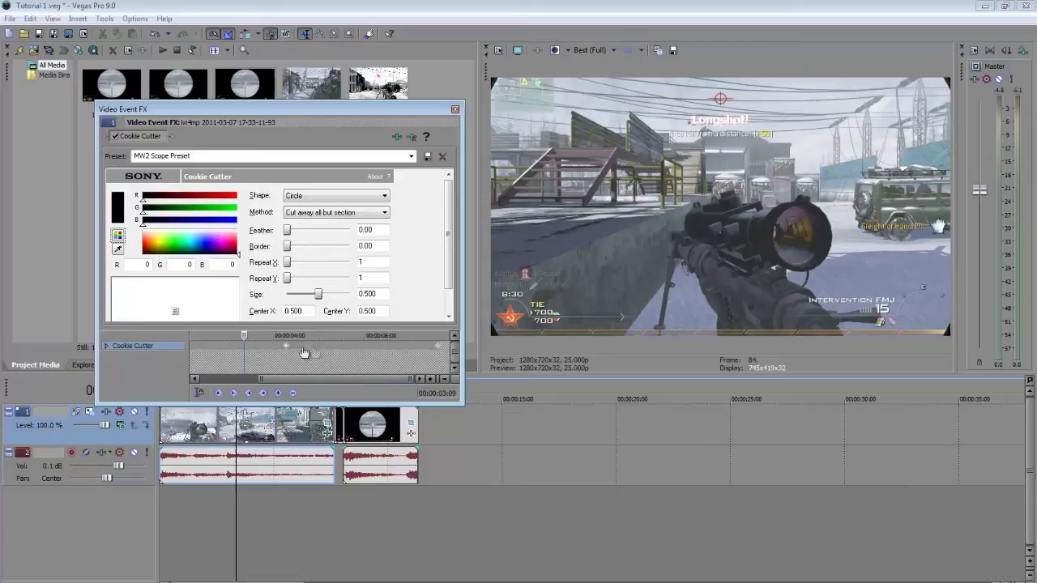
scroll(403, 348, "up", 2)
mouse_move(301, 381)
left_mouse_down()
mouse_move(356, 377)
mouse_move(271, 382)
mouse_move(299, 383)
left_mouse_up()
scroll(300, 383, "down", 2)
scroll(300, 383, "down", 3)
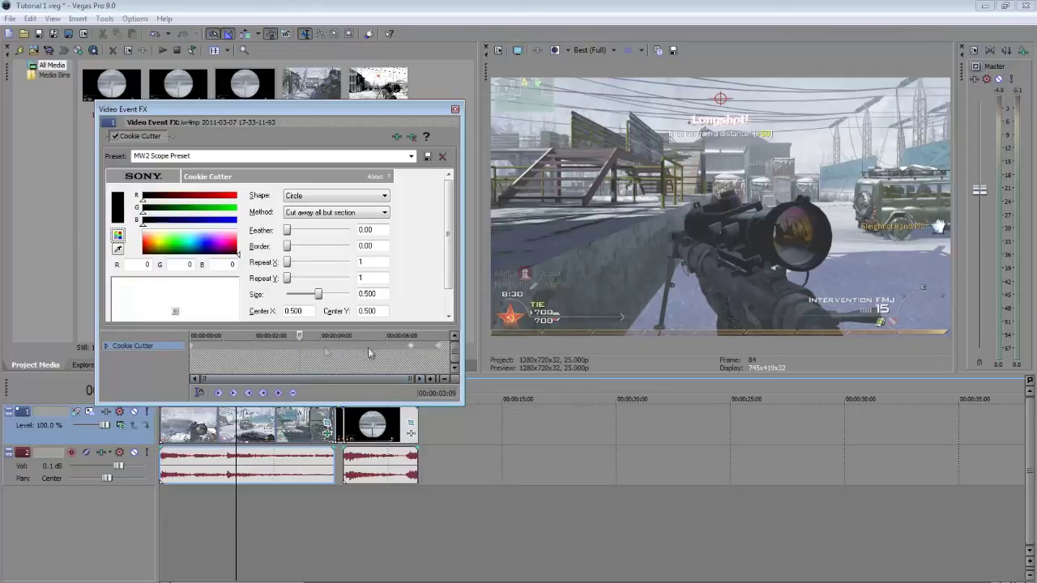
Move the full-picture keyframe to about 00:00:07:12, just before the scope keyframe, and scrub between them to check how the circle closes
left_click(196, 351)
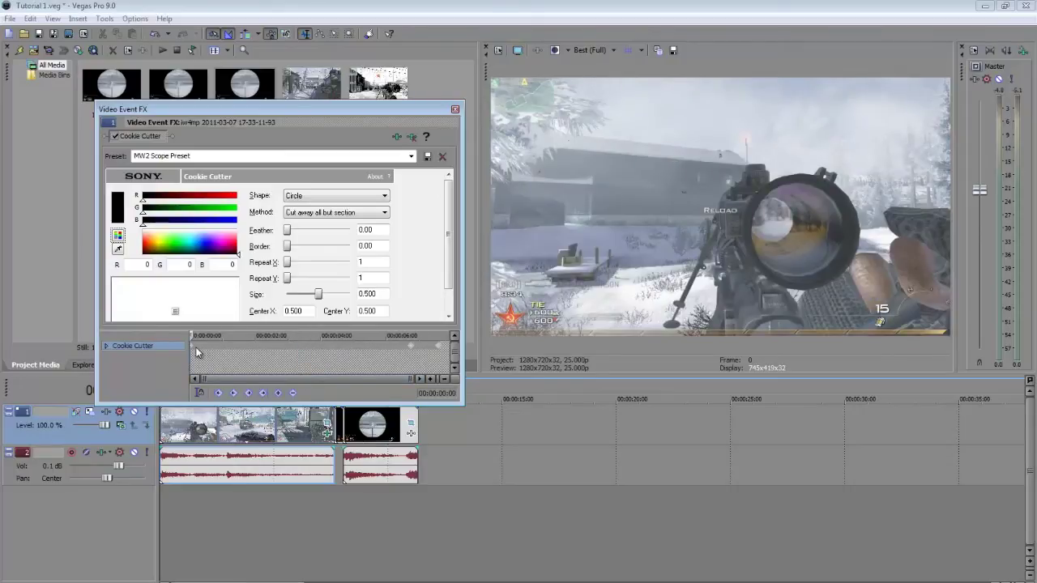
left_click_drag(370, 377, 407, 379)
left_click(378, 355)
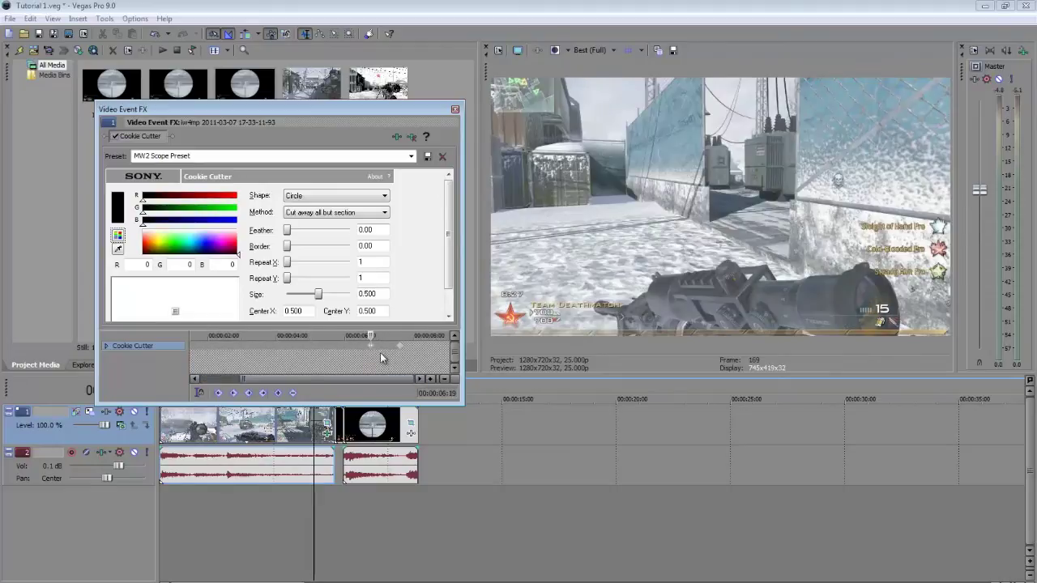
scroll(383, 357, "up", 2)
mouse_move(365, 338)
left_mouse_down()
mouse_move(352, 336)
mouse_move(363, 336)
left_mouse_up()
left_click(353, 347)
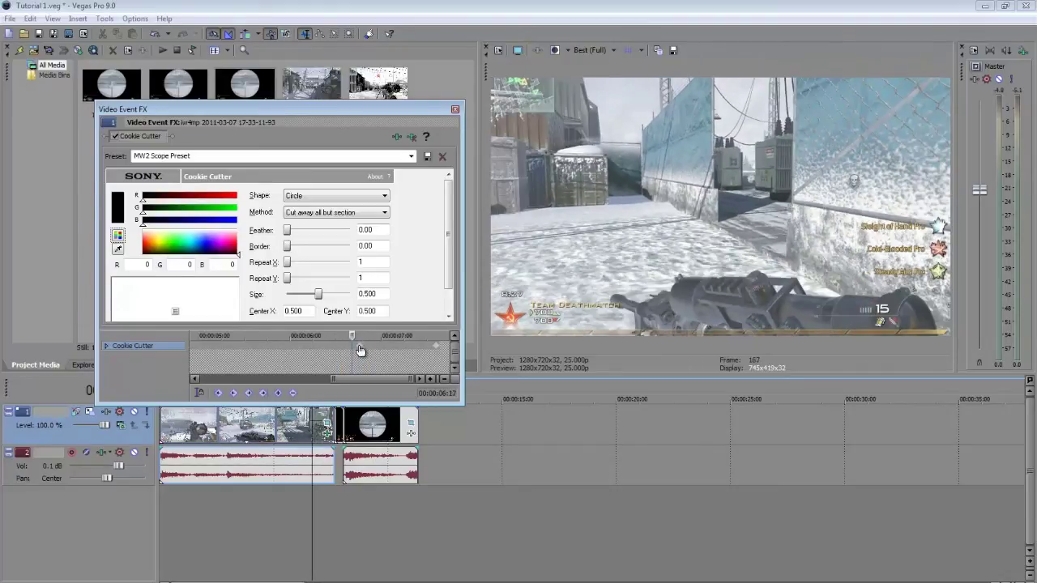
scroll(408, 349, "up", 2)
left_click_drag(386, 376, 396, 379)
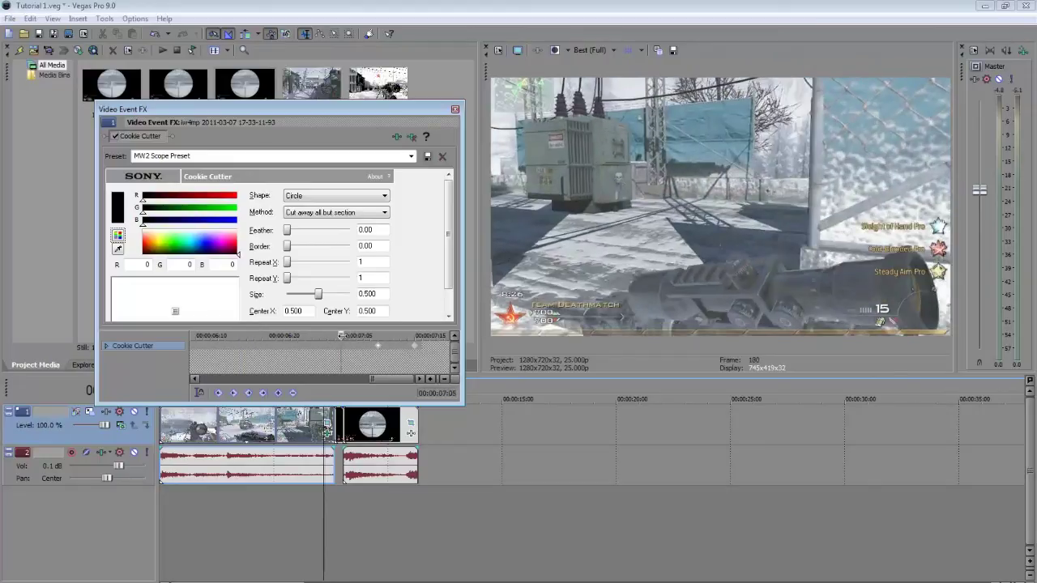
left_click_drag(369, 335, 411, 335)
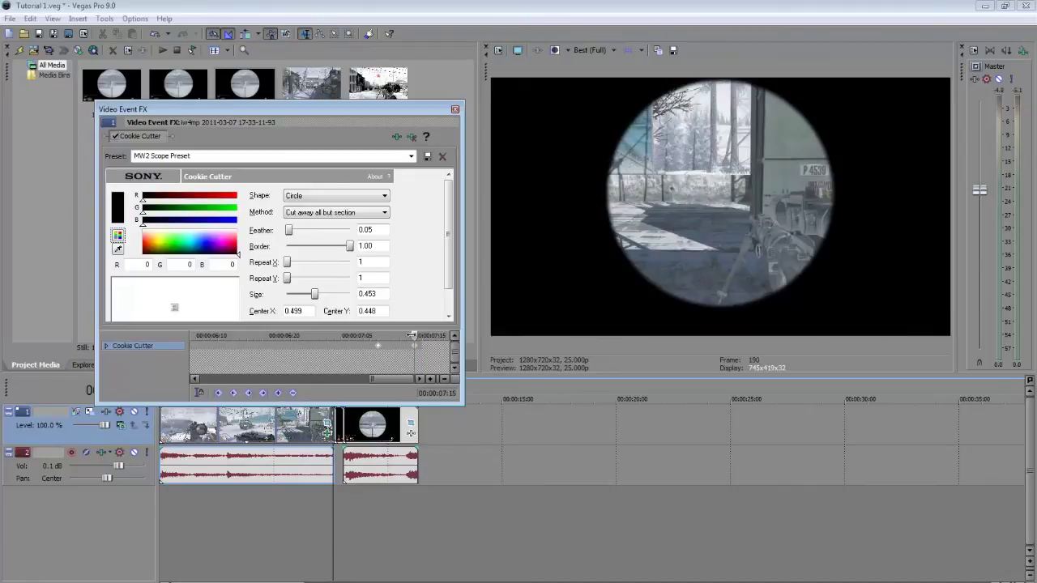
left_click(373, 345)
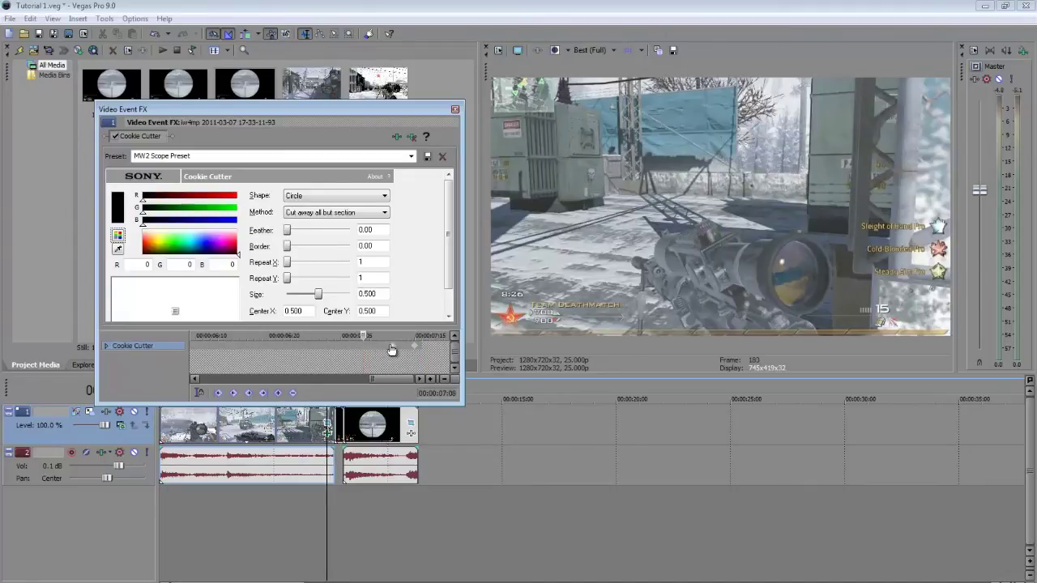
left_click_drag(369, 335, 414, 334)
left_click(370, 342)
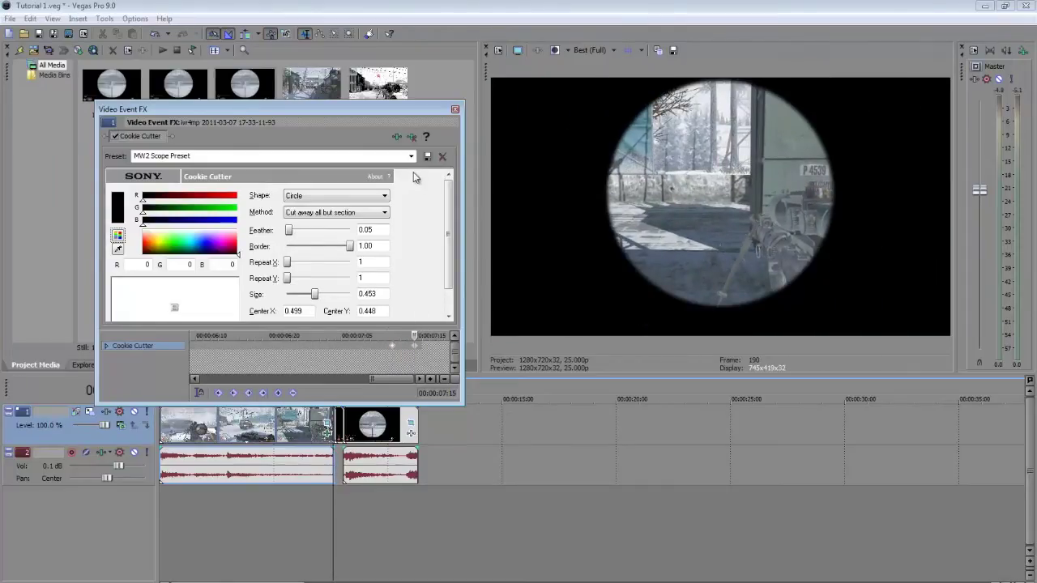
Close the first clip's Cookie Cutter settings and play the transition into the second clip
left_click(456, 109)
left_click(304, 382)
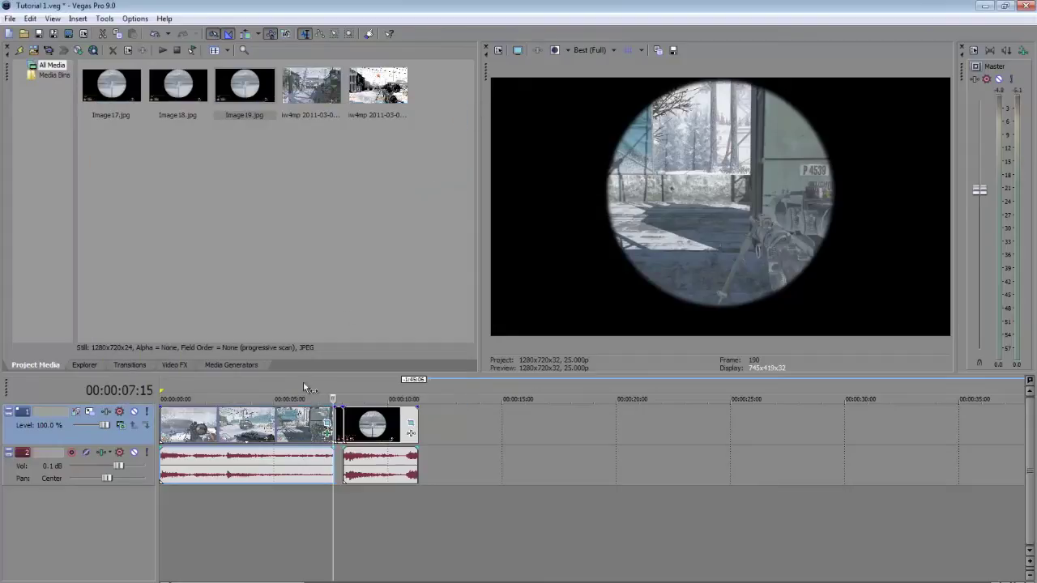
key("space")
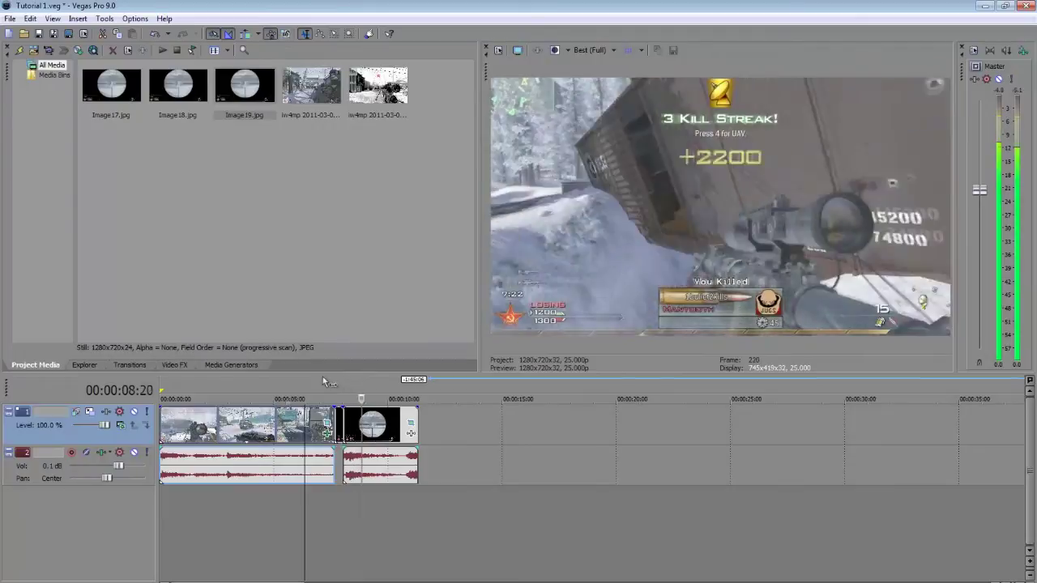
key("Return")
Shorten the scope freeze frame to end at 00:00:07:23 and move the second clip up against it
scroll(328, 492, "up", 4)
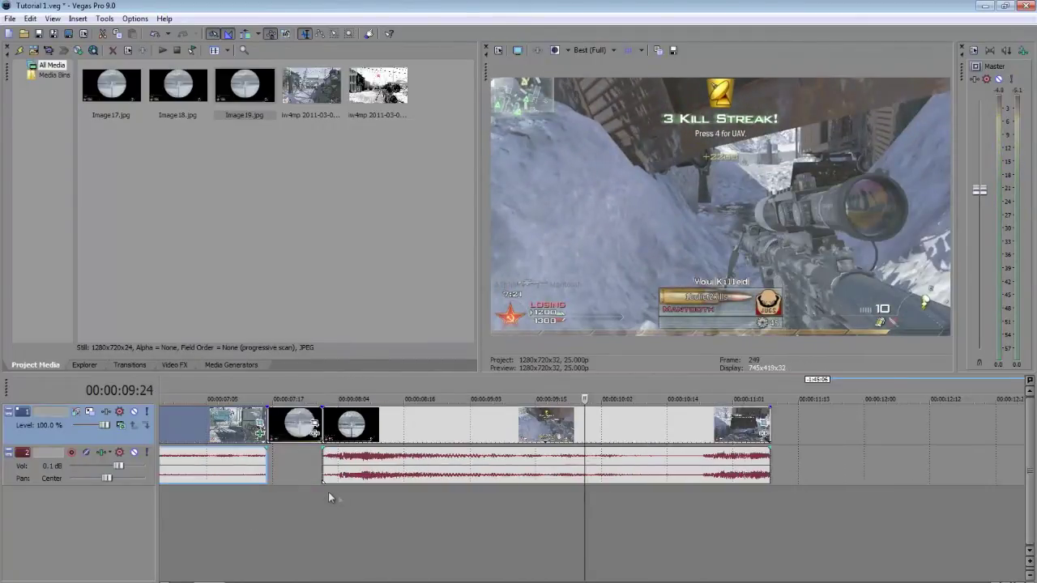
left_click(307, 435)
left_click(293, 440)
left_click_drag(293, 399, 216, 400)
key("space")
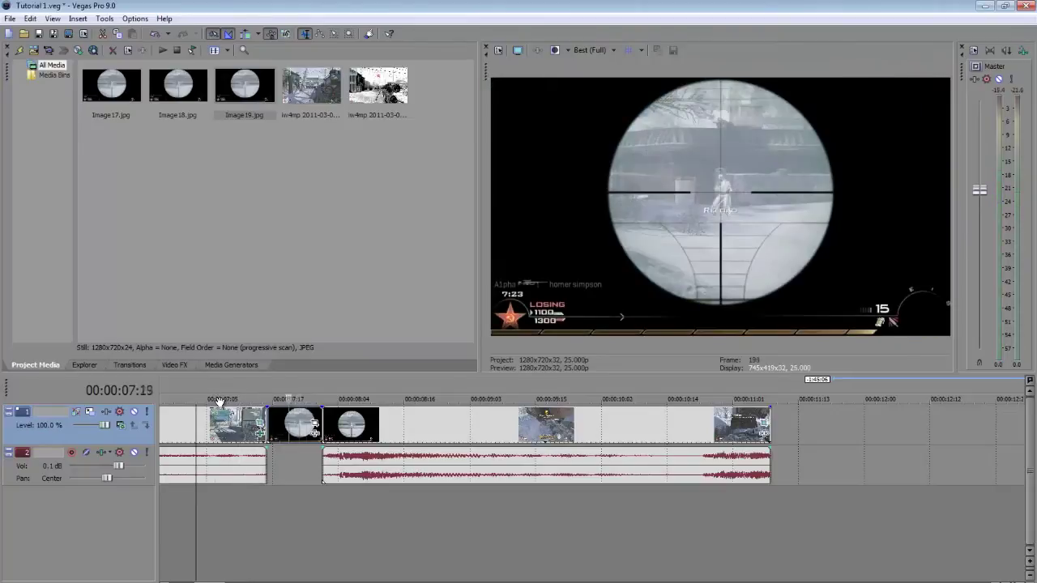
left_click(305, 423)
left_click_drag(355, 426, 329, 438)
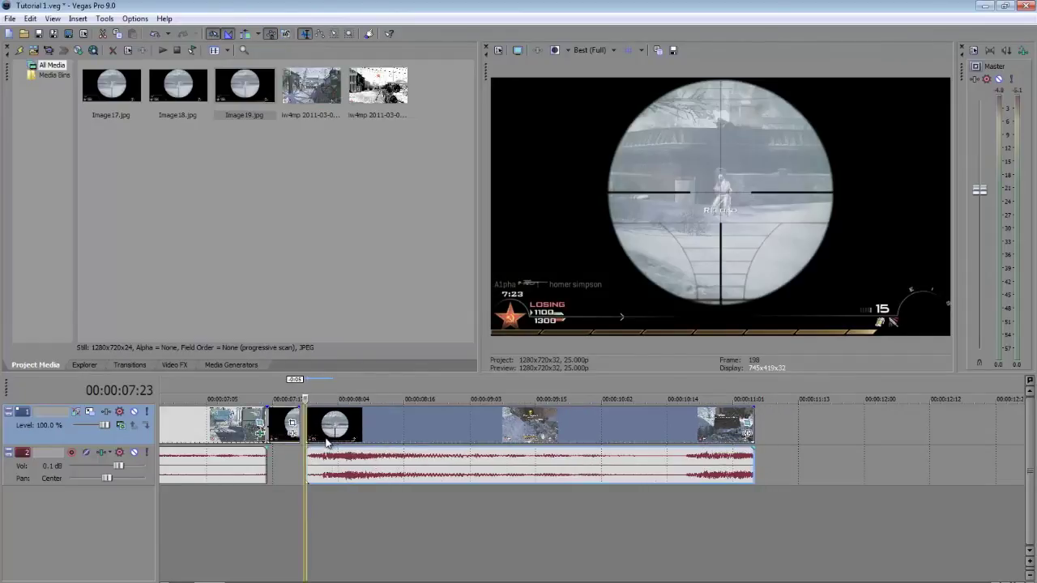
Play the shortened transition from late in the first clip through the freeze frame into the second clip
left_click(220, 377)
scroll(214, 389, "down", 2)
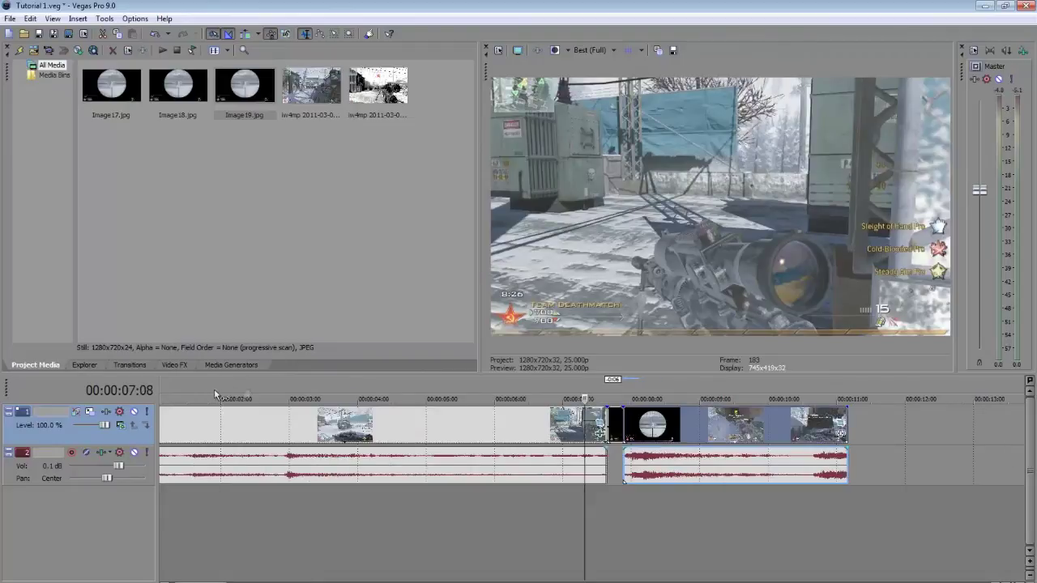
left_click(508, 386)
key("space")
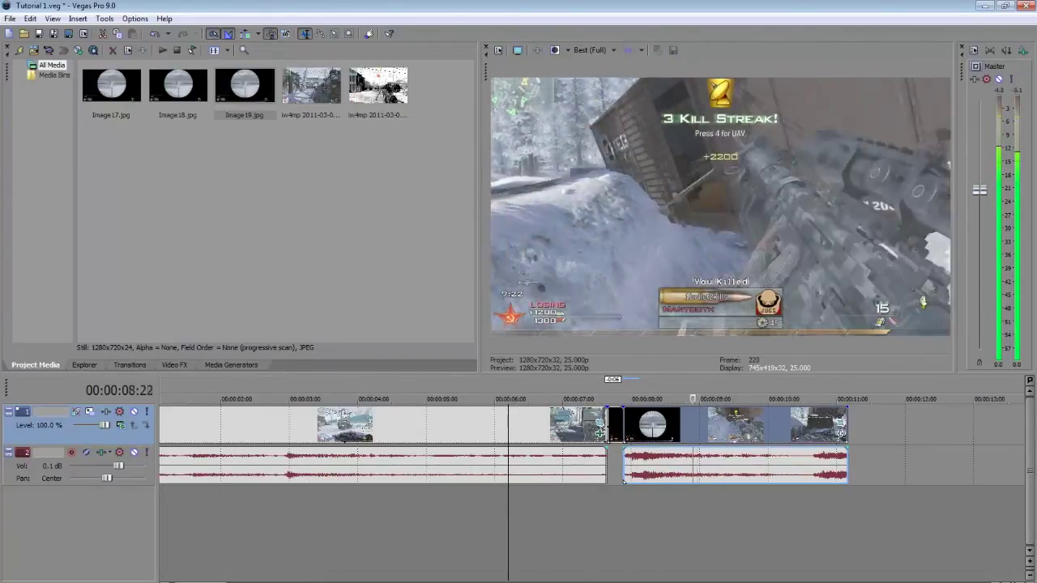
key("Return")
Trim the scope freeze frame further to end at about 00:00:07:20 and close the gap with the second clip
scroll(487, 518, "up", 4)
scroll(379, 487, "down", 1)
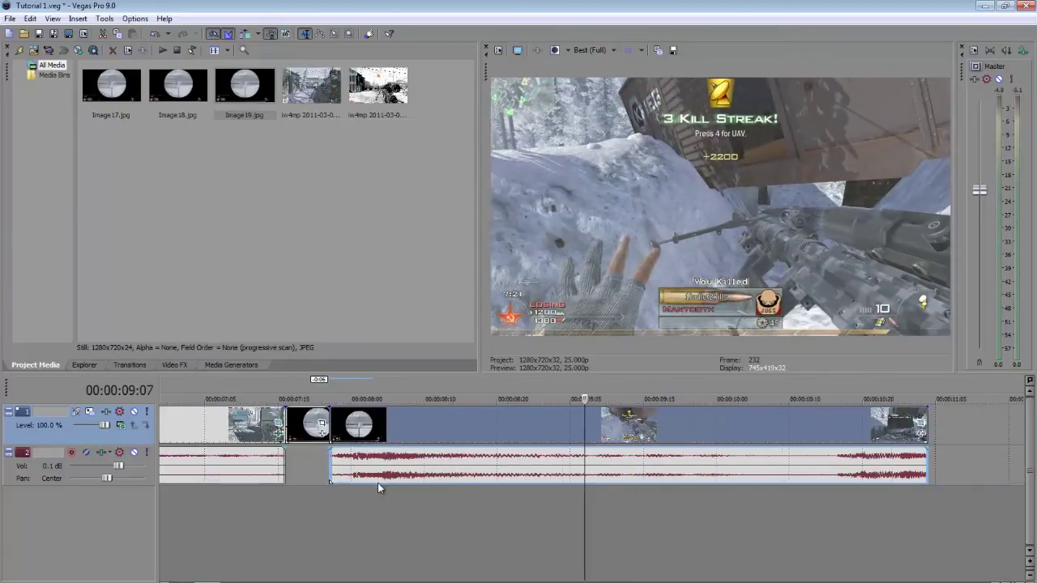
left_click(316, 454)
key("Delete")
left_click_drag(376, 426, 361, 425)
Replay the transition with the trimmed freeze frame
left_click(199, 387)
key("space")
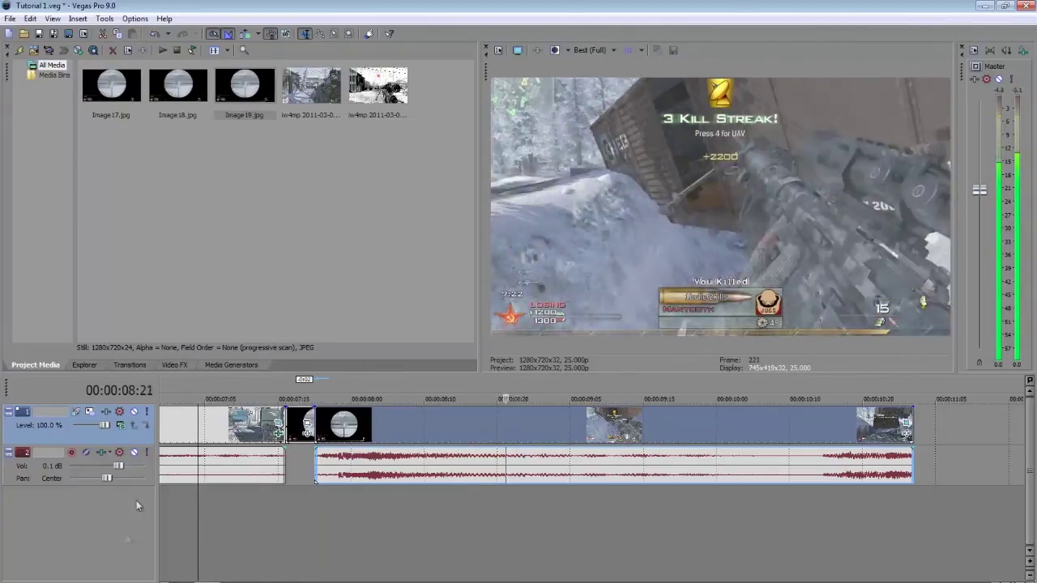
scroll(373, 479, "down", 3)
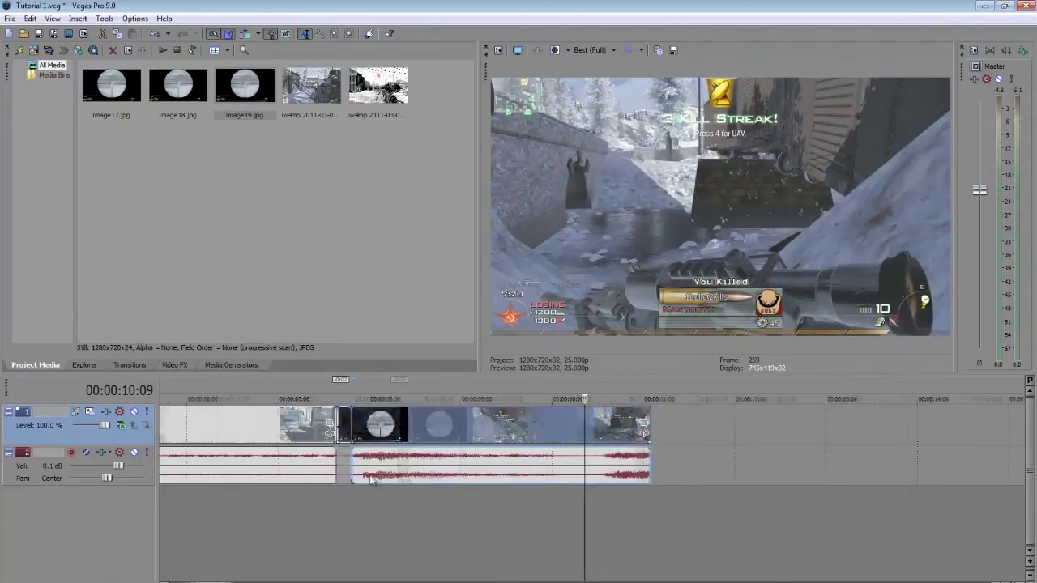
scroll(372, 480, "down", 2)
Reopen the first clip's Cookie Cutter settings to review its keyframes, then close them
left_click(428, 378)
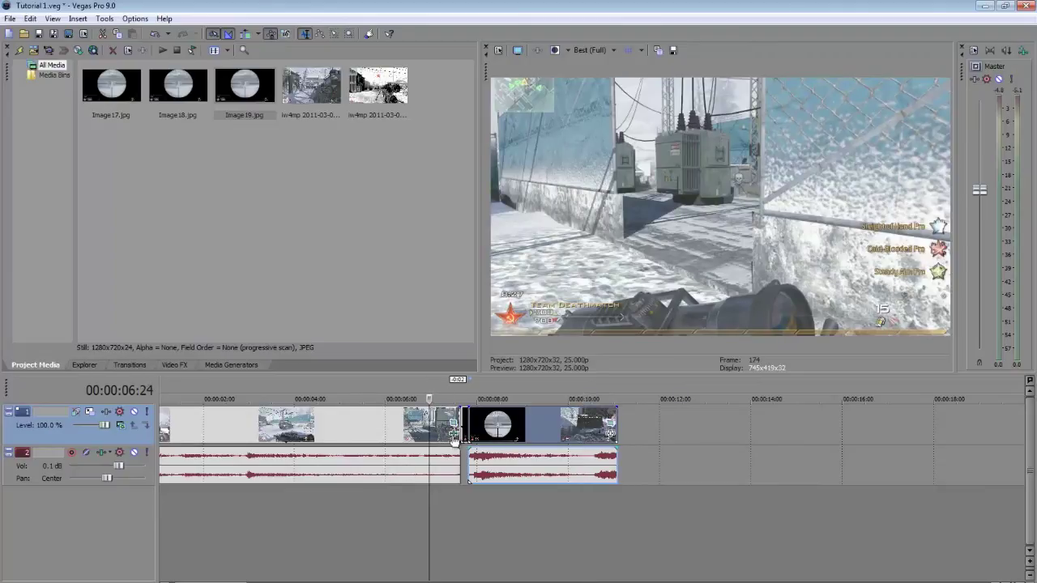
left_click(453, 435)
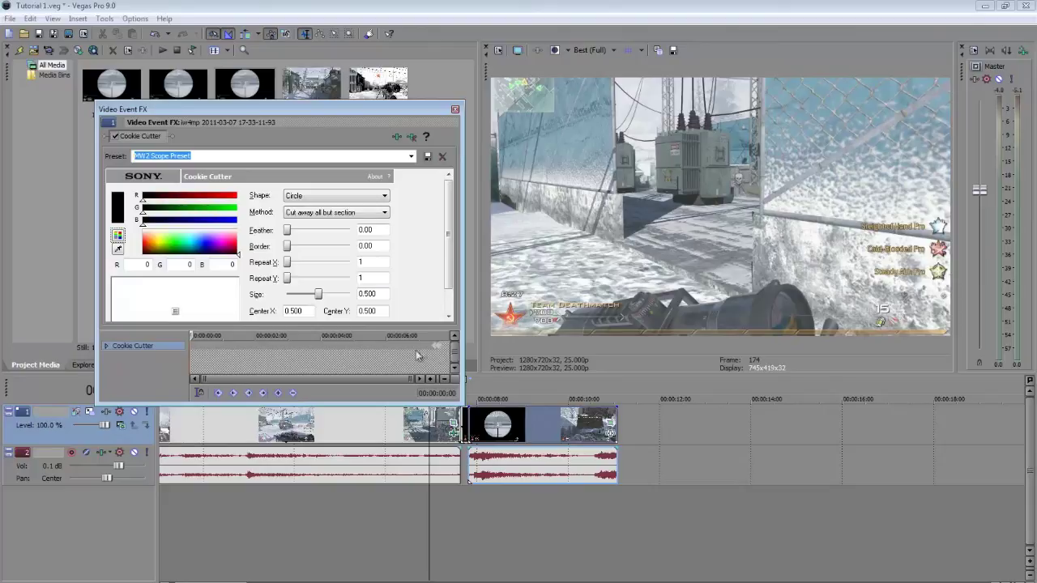
left_click(454, 111)
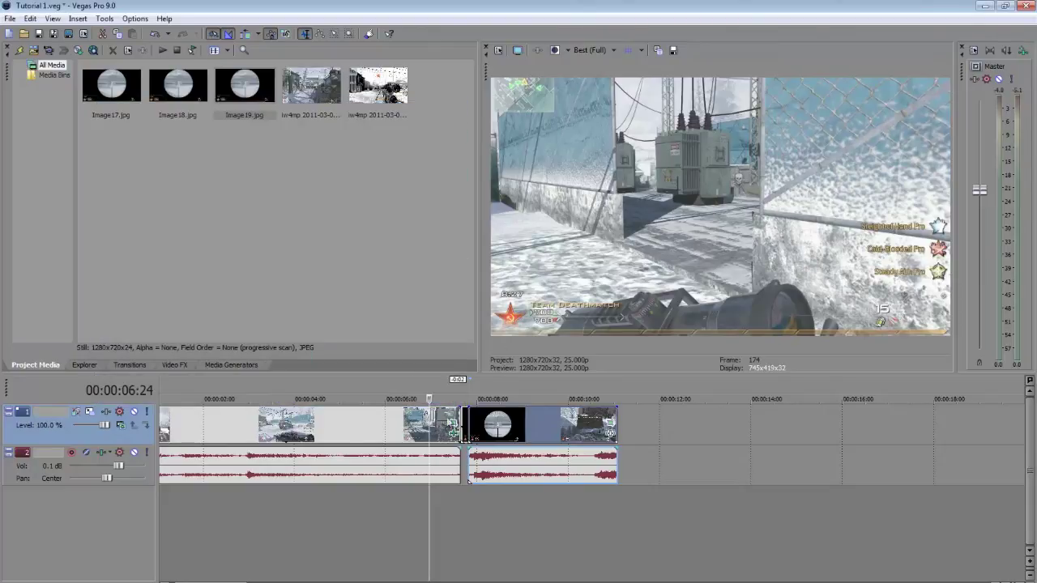
Examine the two gameplay clips and scrub across the freeze frame into the second clip to inspect the transition
left_click(362, 430)
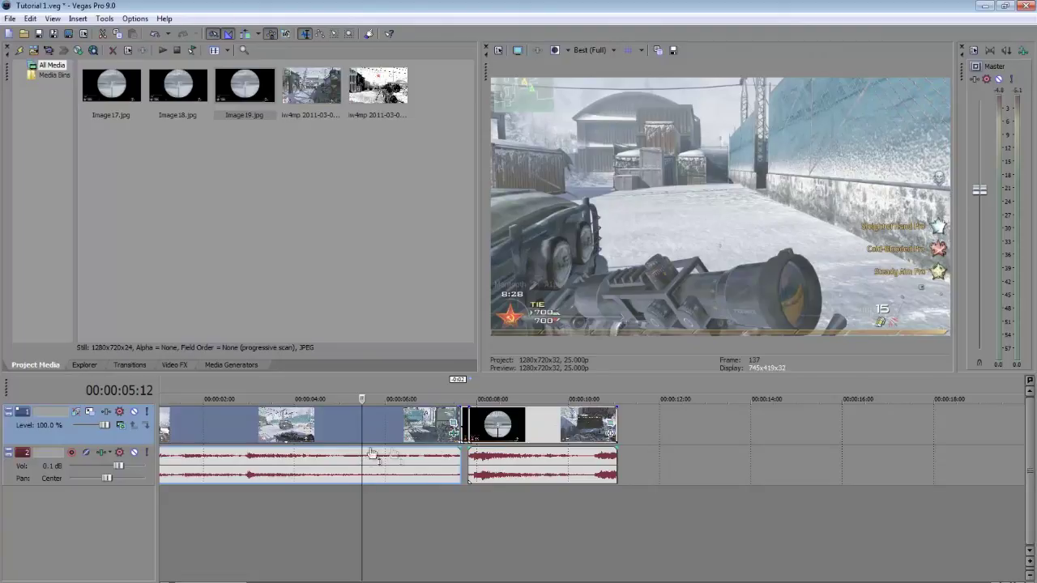
left_click(508, 435)
left_click(403, 438)
scroll(457, 433, "up", 3)
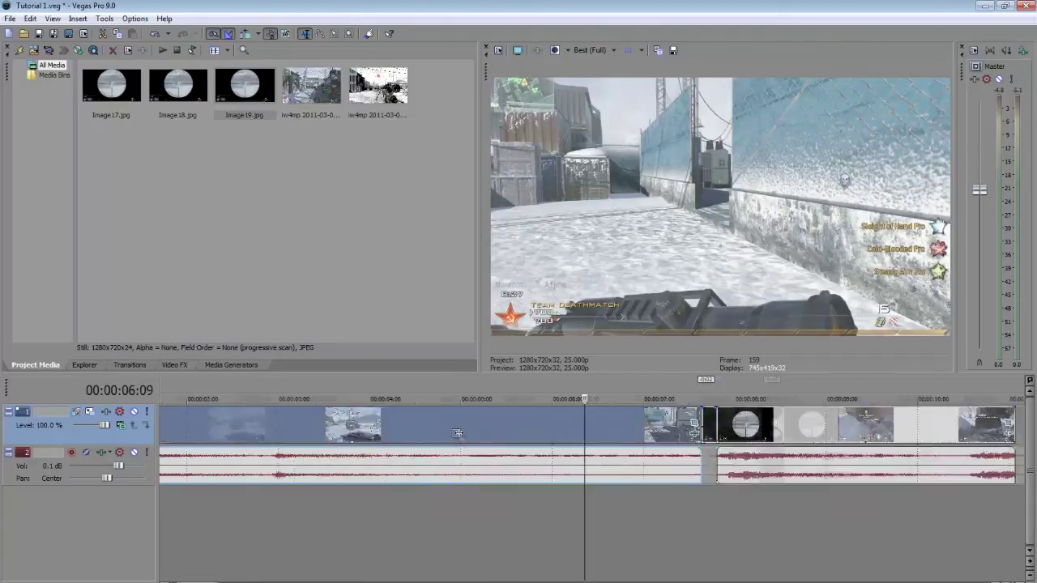
left_click_drag(757, 387, 770, 393)
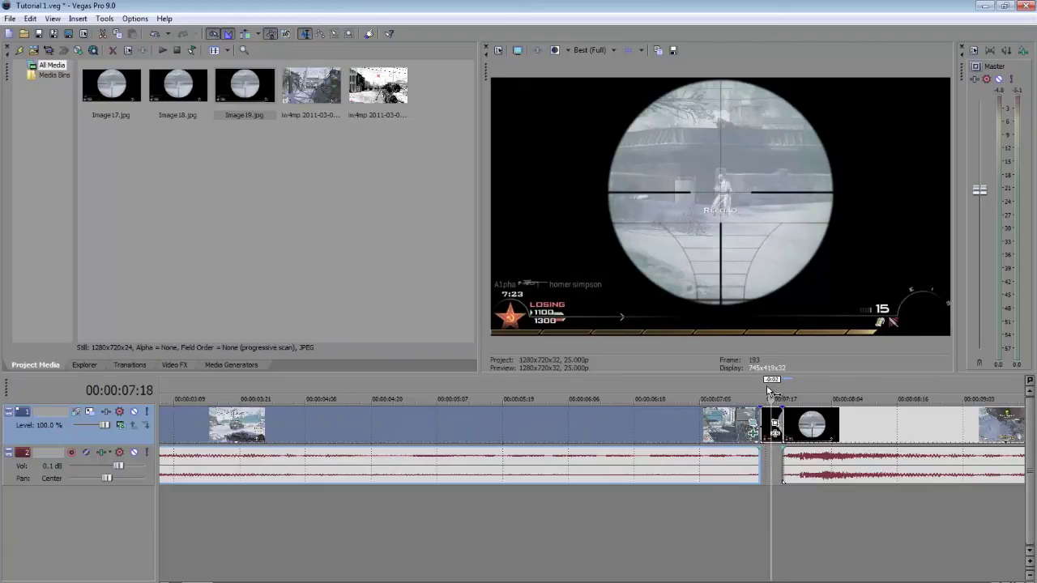
left_click(783, 388)
left_click(704, 387)
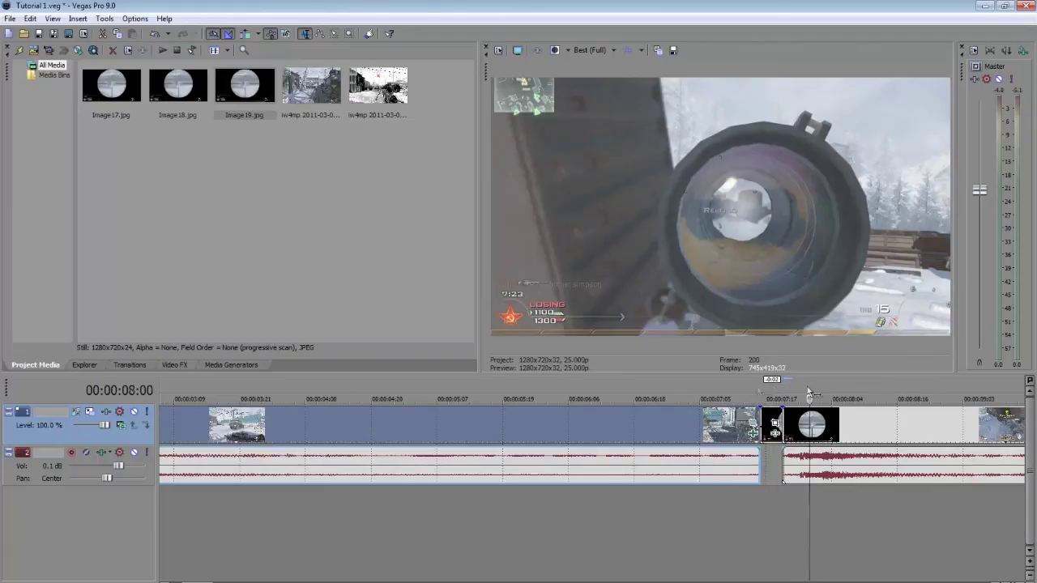